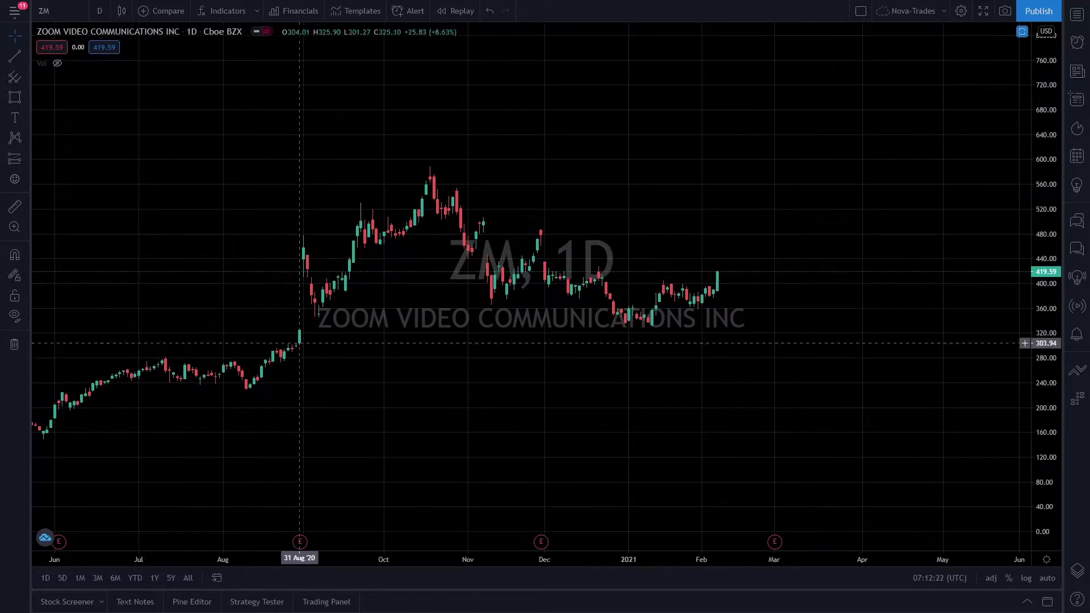
mouse_move(453, 362)
left_mouse_down()
mouse_move(438, 365)
mouse_move(450, 374)
left_mouse_up()
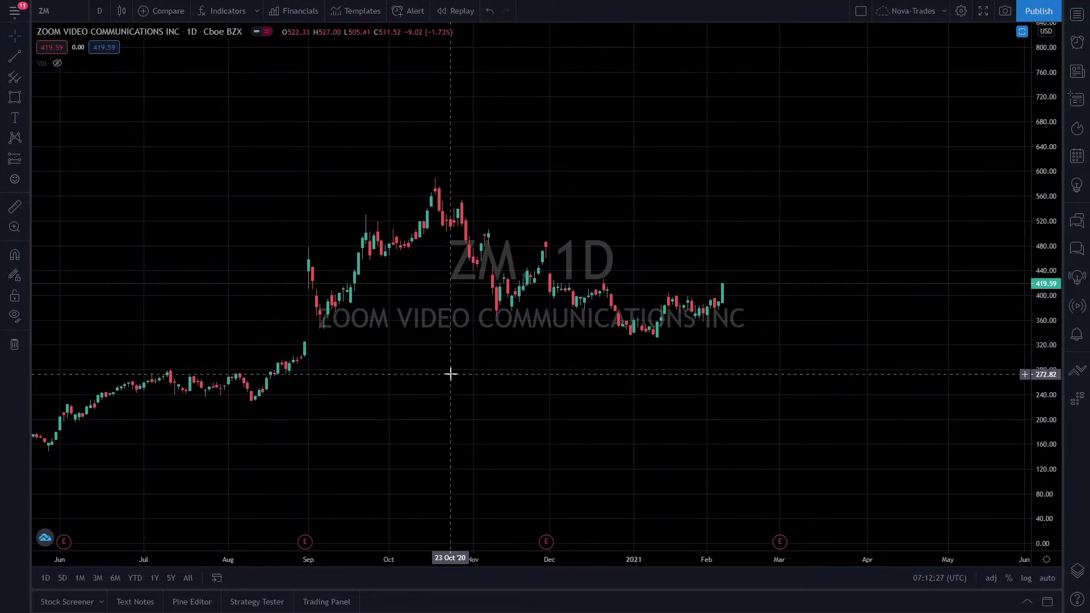
left_click_drag(487, 378, 499, 382)
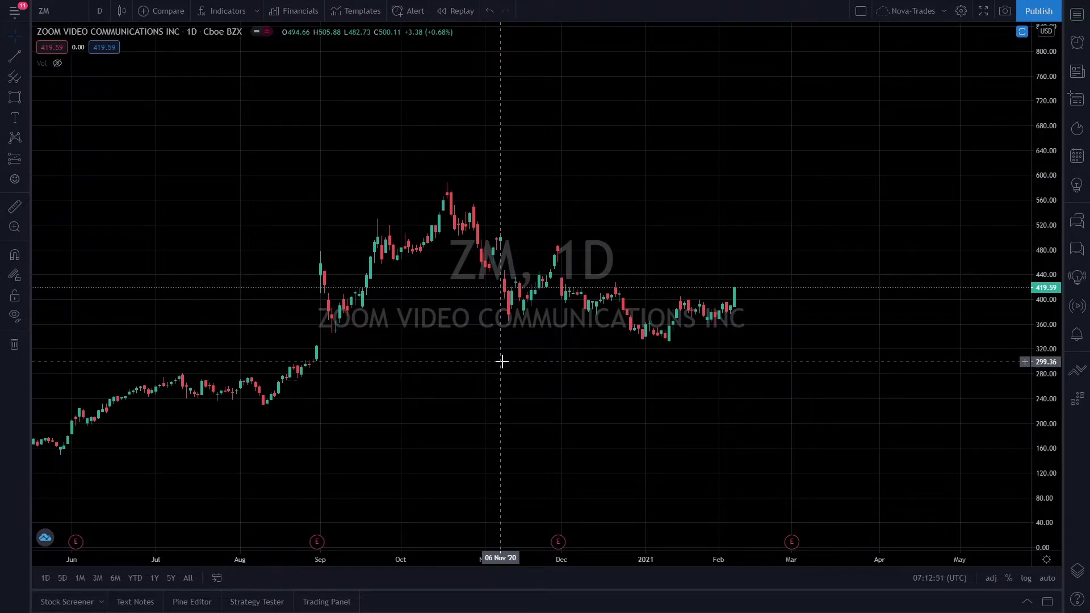
left_click_drag(491, 358, 459, 348)
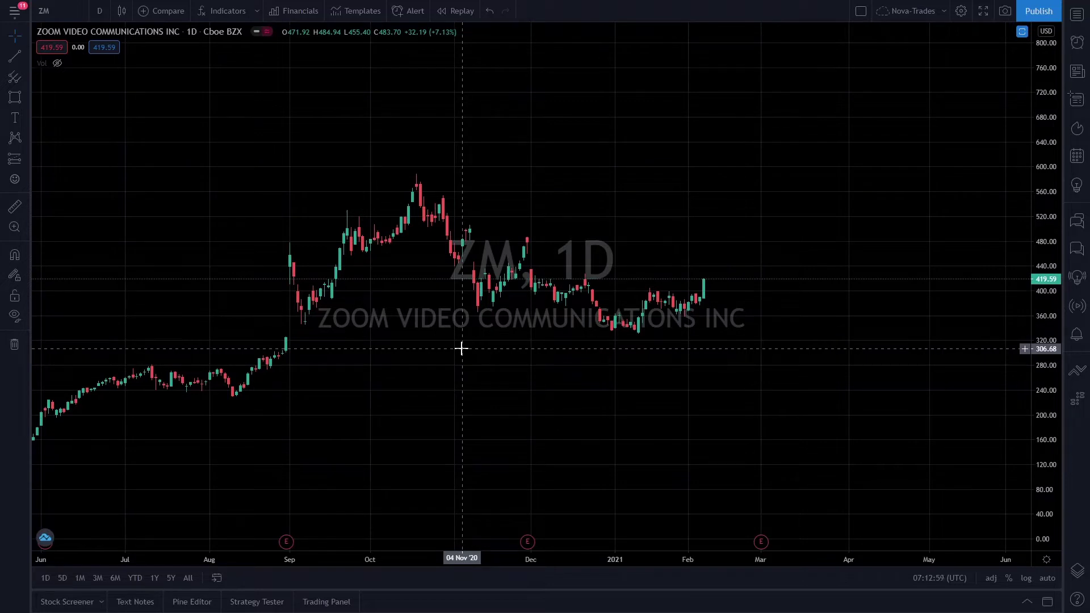
left_click(100, 11)
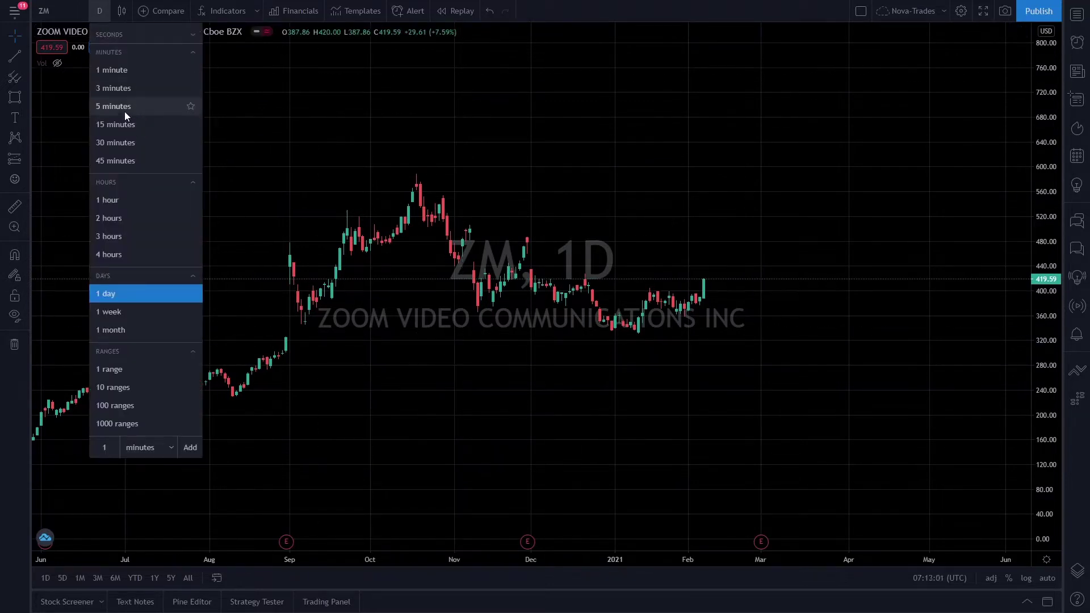
left_click(126, 107)
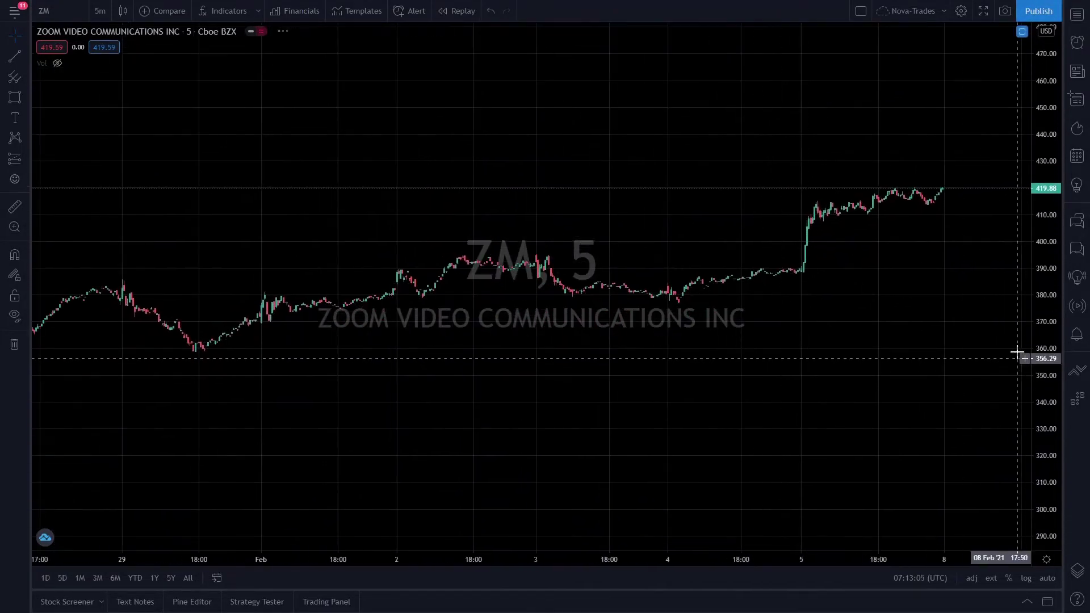
scroll(811, 301, "down", 3)
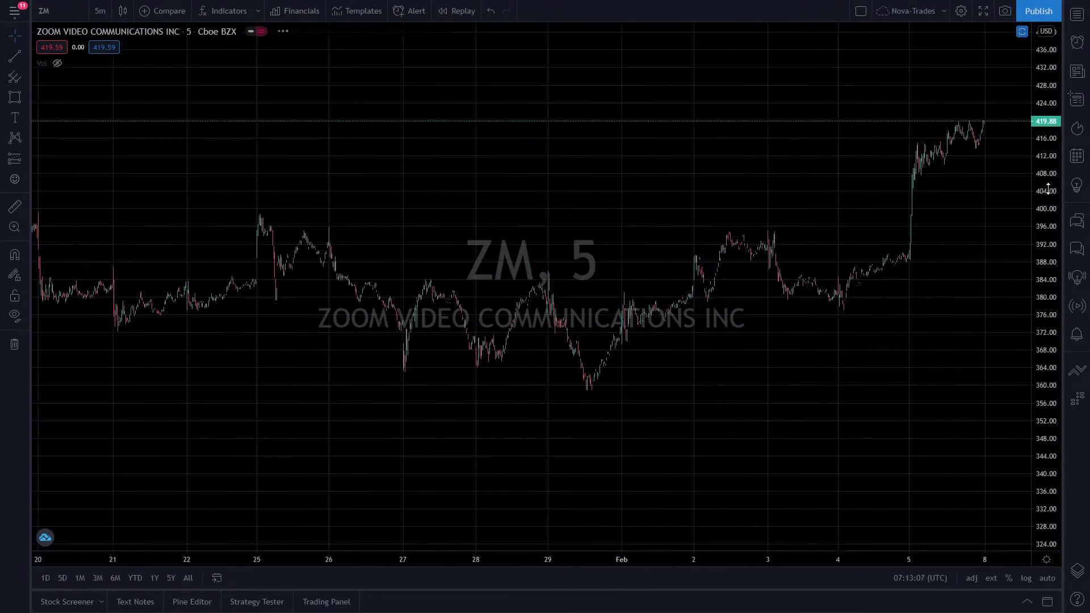
left_click_drag(1048, 189, 976, 397)
left_click_drag(868, 381, 545, 381)
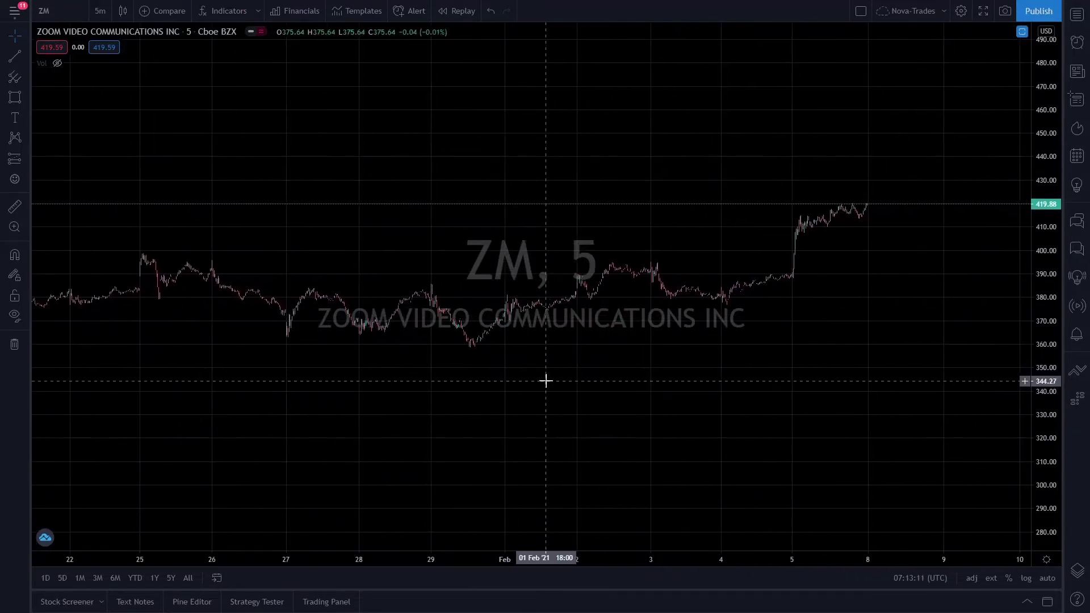
left_click(101, 10)
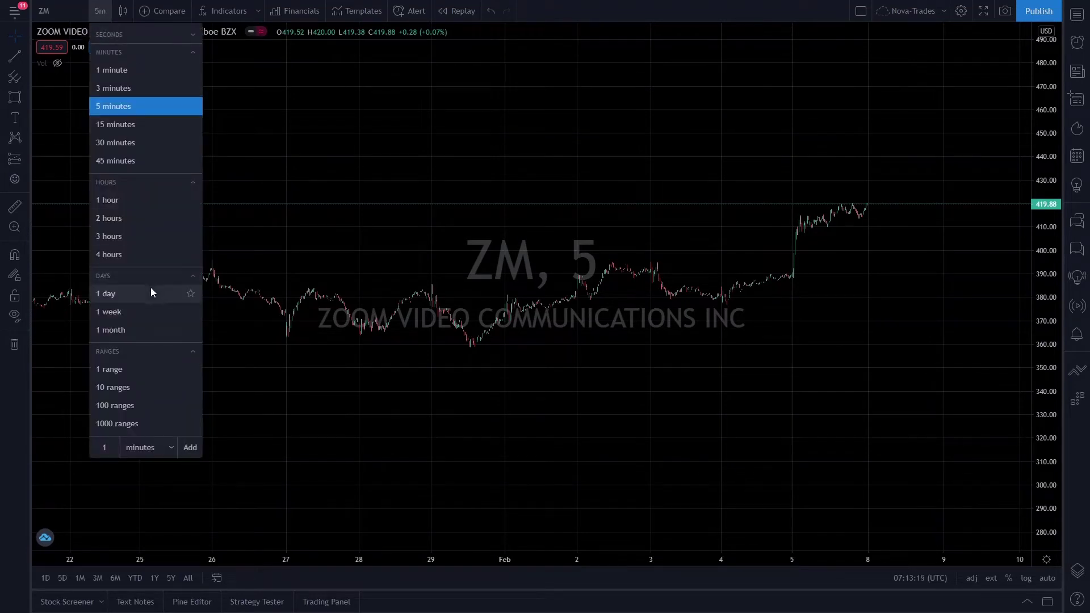
left_click(137, 199)
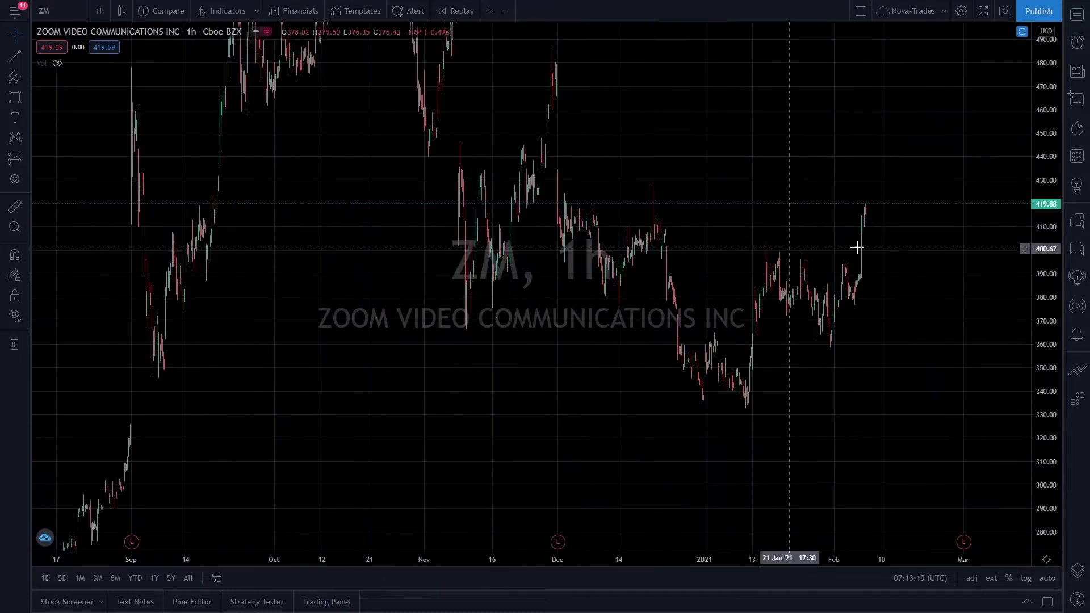
left_click(100, 10)
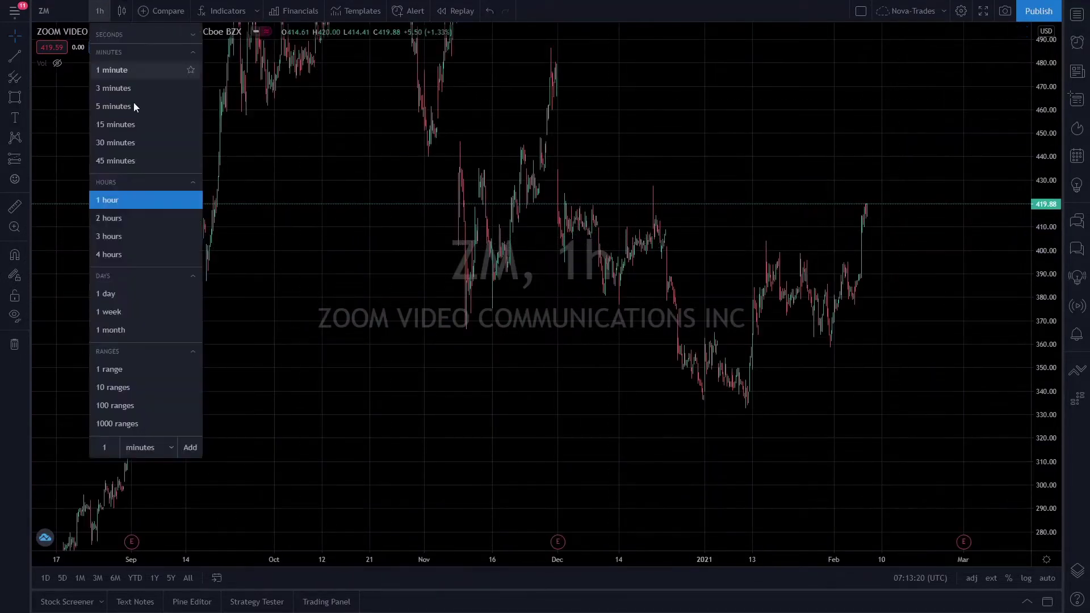
left_click(141, 249)
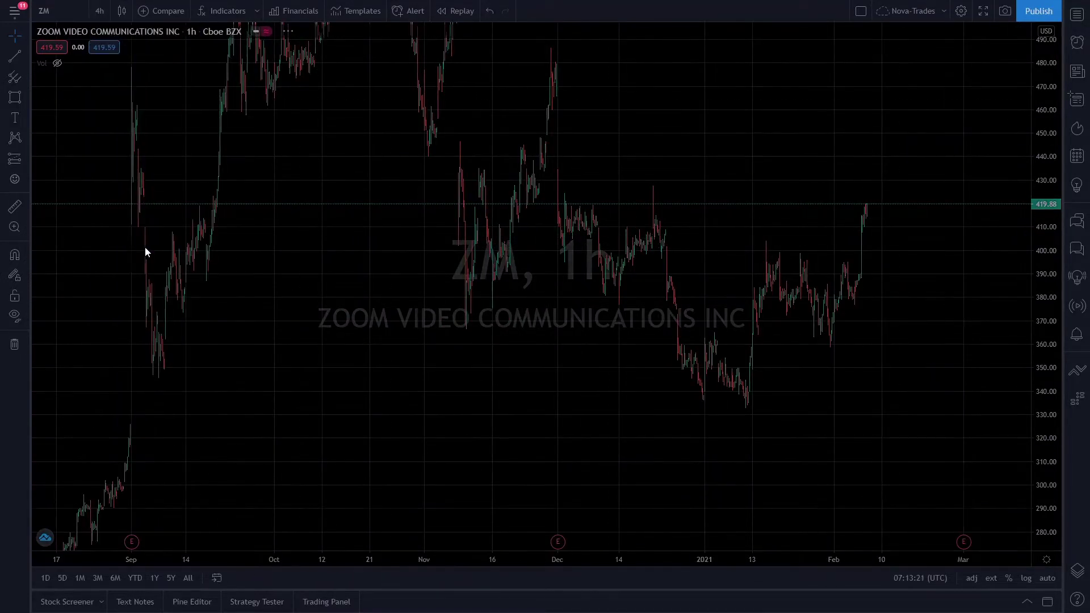
left_click(100, 12)
left_click(141, 285)
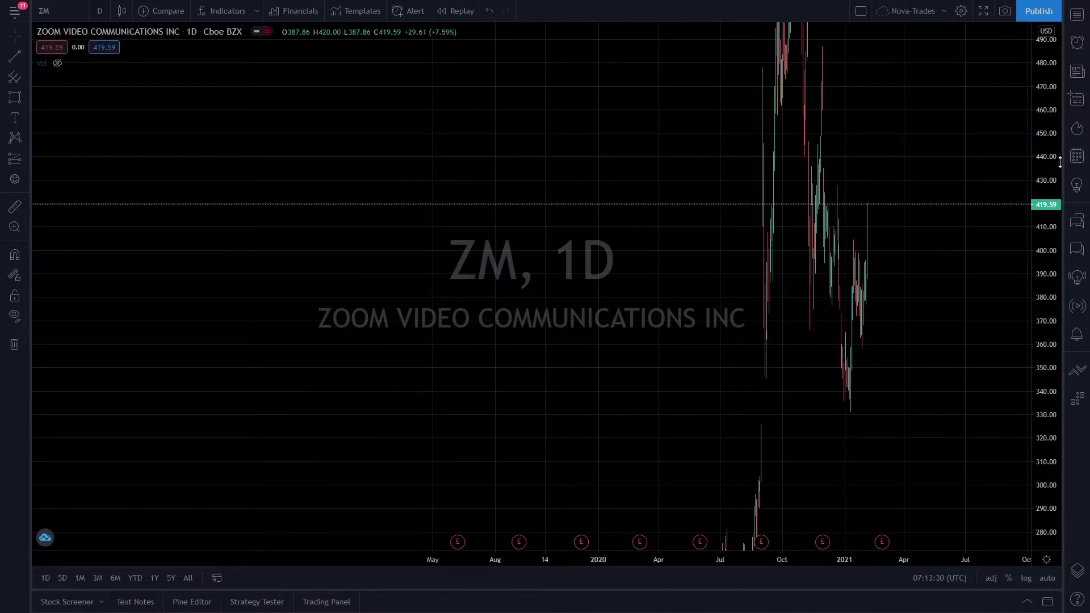
Zoom out the ZM daily chart so late 2019 through February 2021 fits, peaking near 580.
left_click_drag(1060, 162, 998, 508)
left_click_drag(874, 386, 675, 336)
scroll(521, 339, "up", 2)
scroll(521, 339, "up", 2)
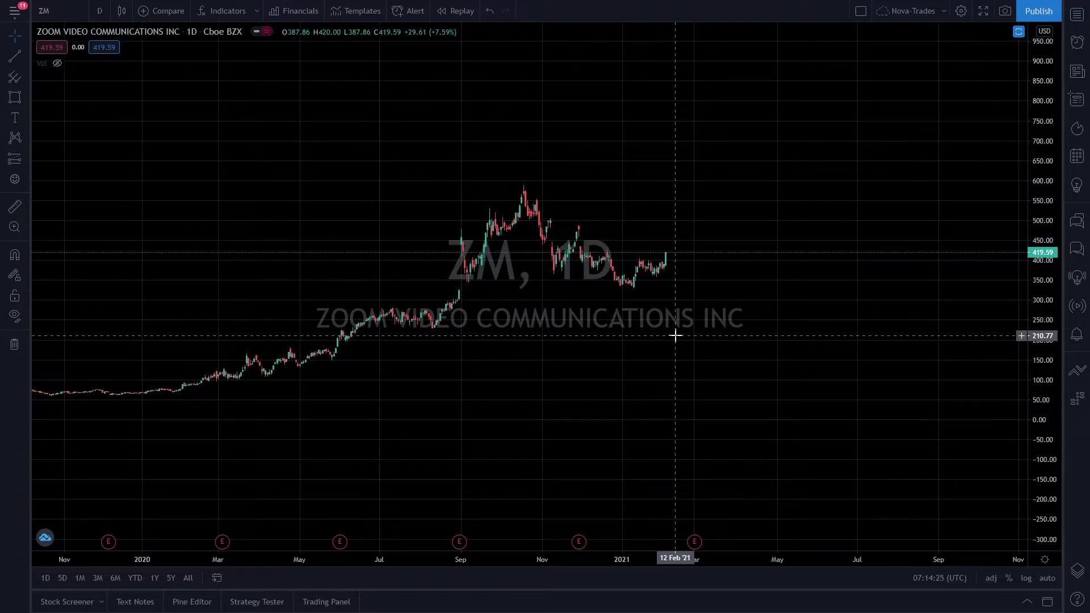
Rescale the price axis to roughly 25–737 and pan toward earlier dates.
scroll(661, 323, "up", 3)
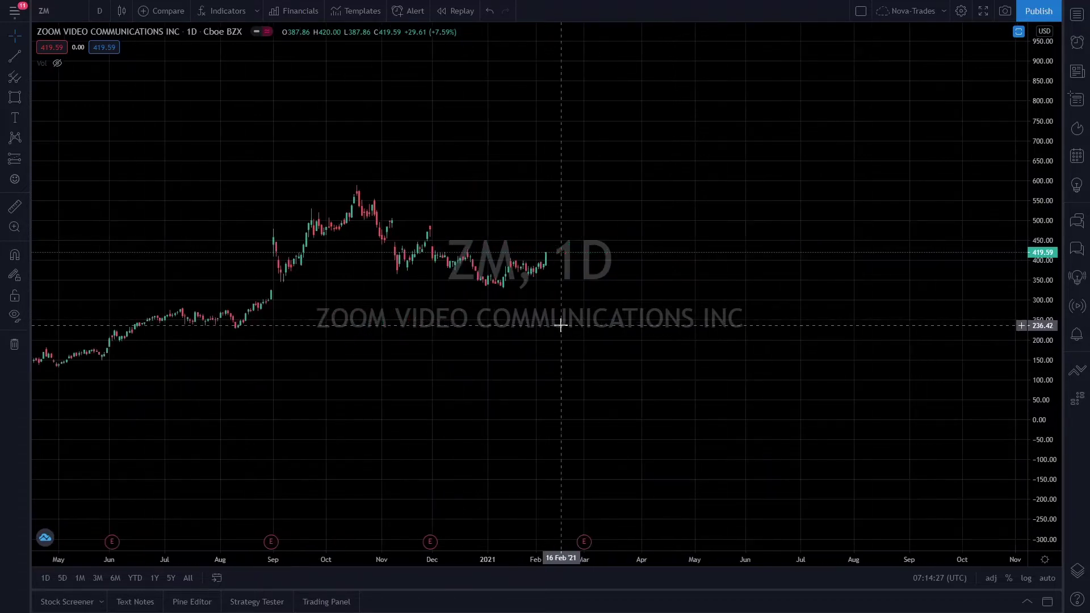
left_click_drag(579, 324, 664, 341)
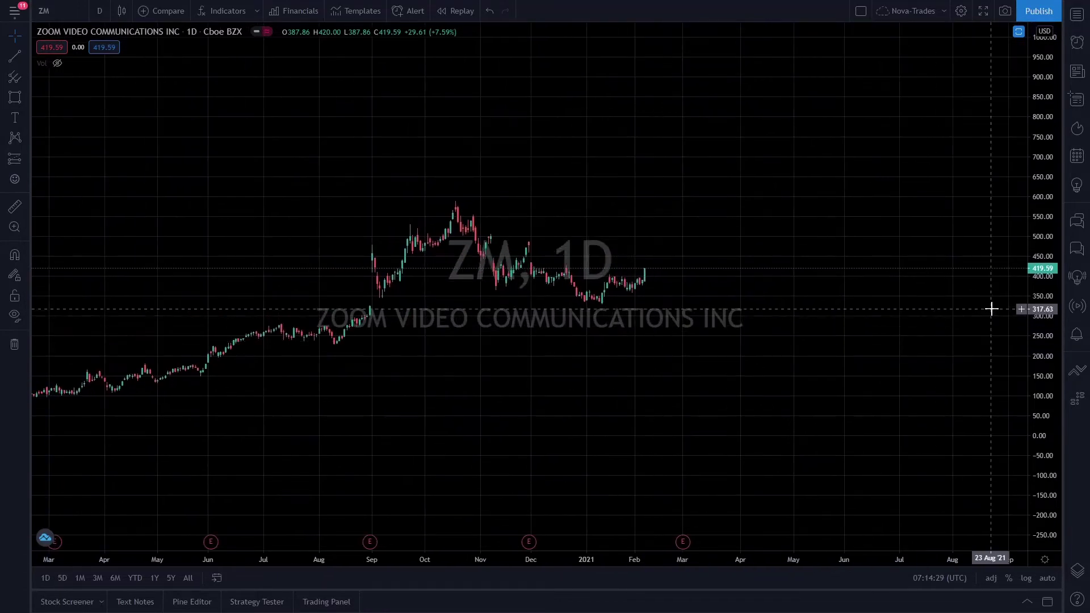
left_click_drag(1034, 299, 1022, 155)
left_click_drag(762, 271, 765, 282)
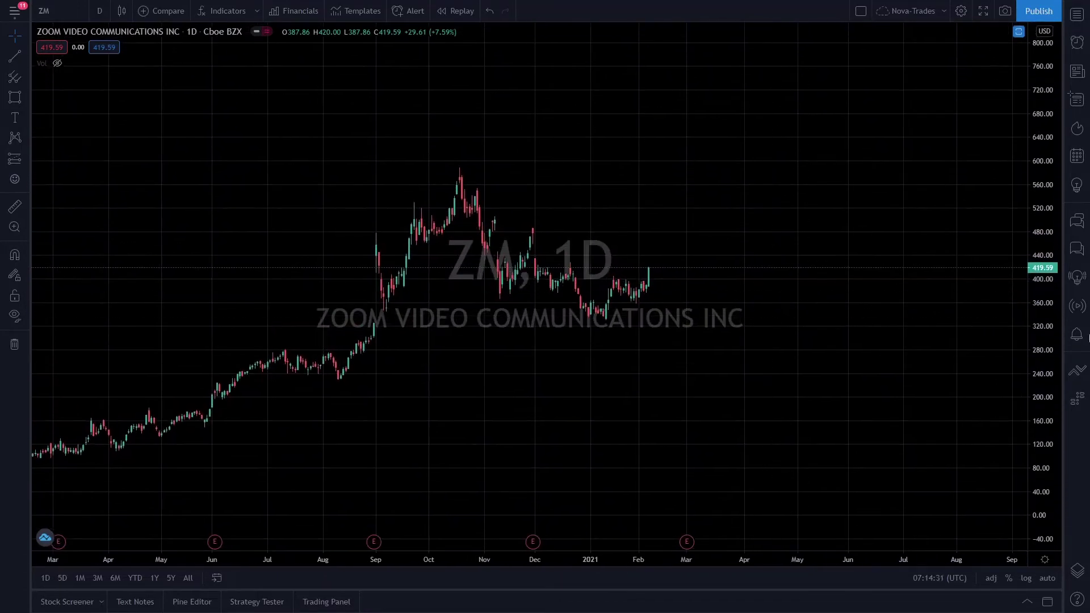
left_click_drag(1049, 332, 1048, 315)
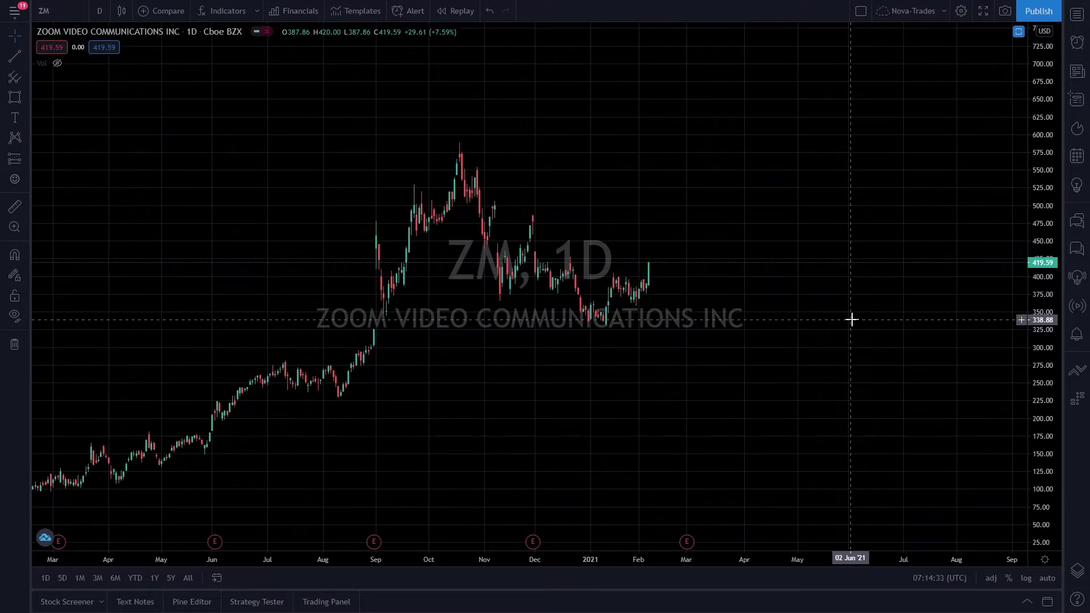
scroll(840, 321, "up", 1)
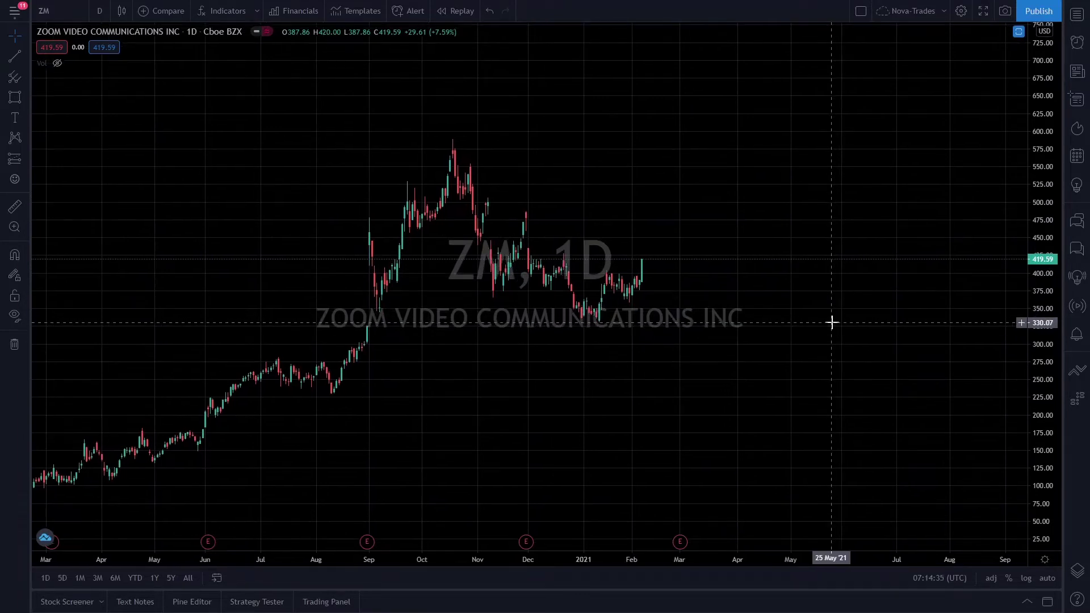
scroll(566, 353, "up", 2)
Pan and stretch the chart until April 2020 through February 2021 fills the view.
left_click_drag(567, 353, 657, 356)
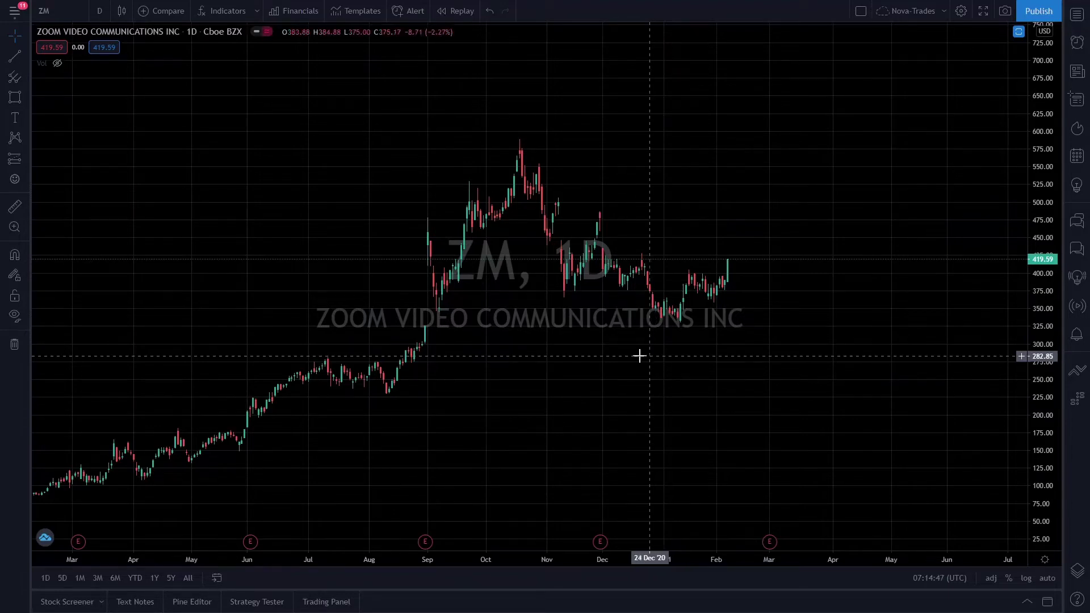
left_click_drag(640, 356, 611, 392)
left_click_drag(1035, 337, 1035, 319)
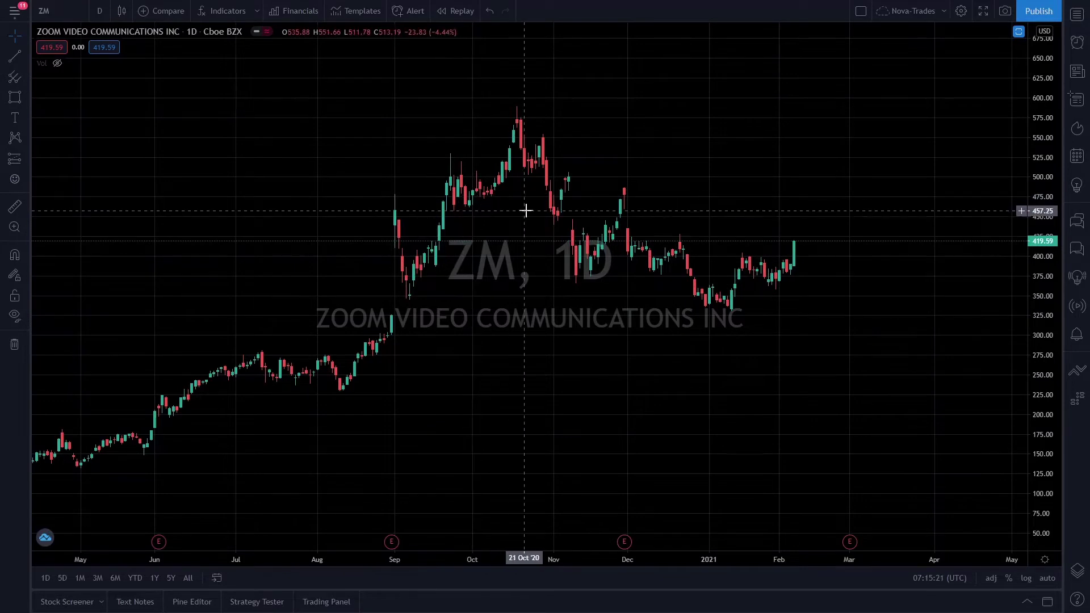
scroll(526, 212, "right", 3)
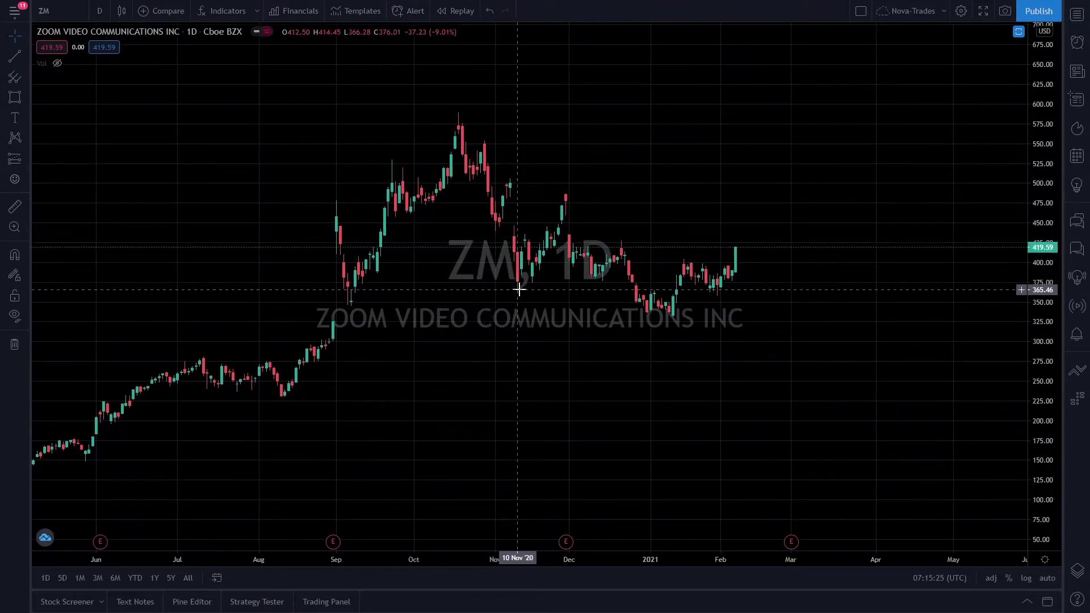
left_click_drag(602, 272, 564, 233)
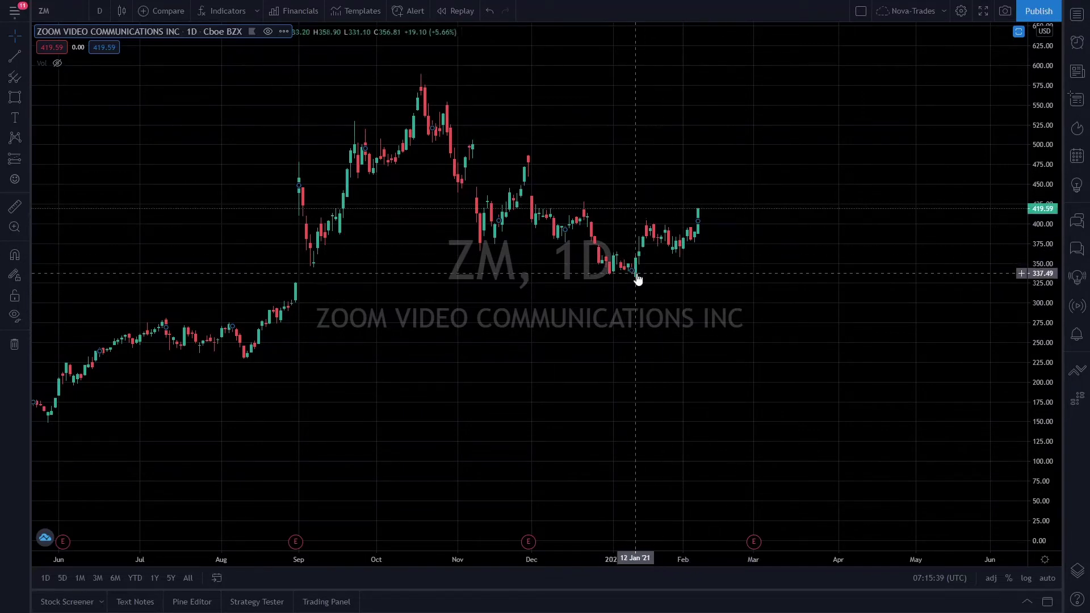
left_click_drag(652, 278, 656, 326)
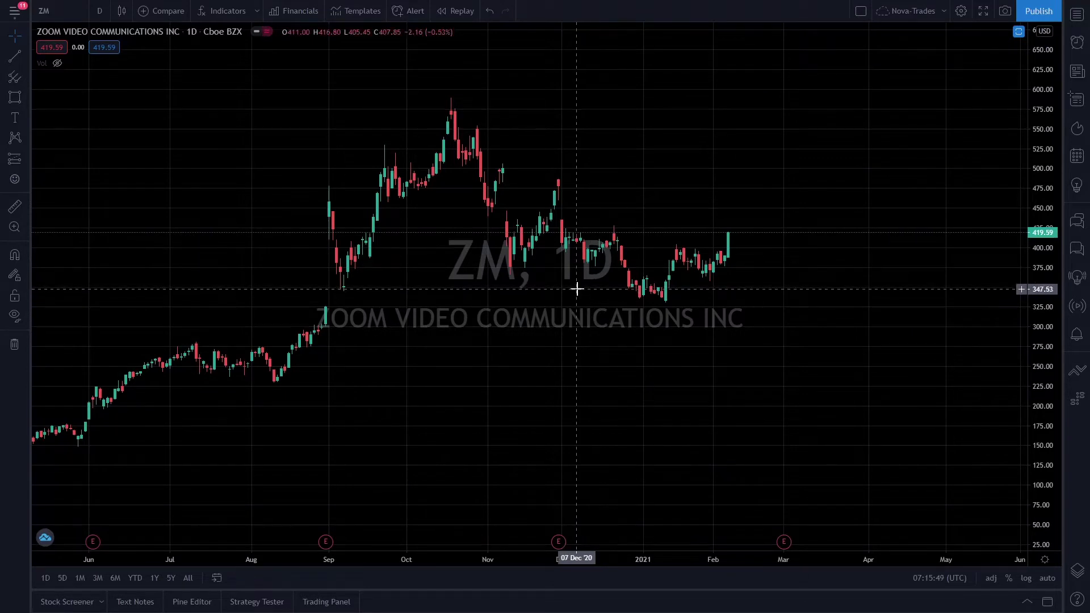
left_click_drag(568, 289, 698, 297)
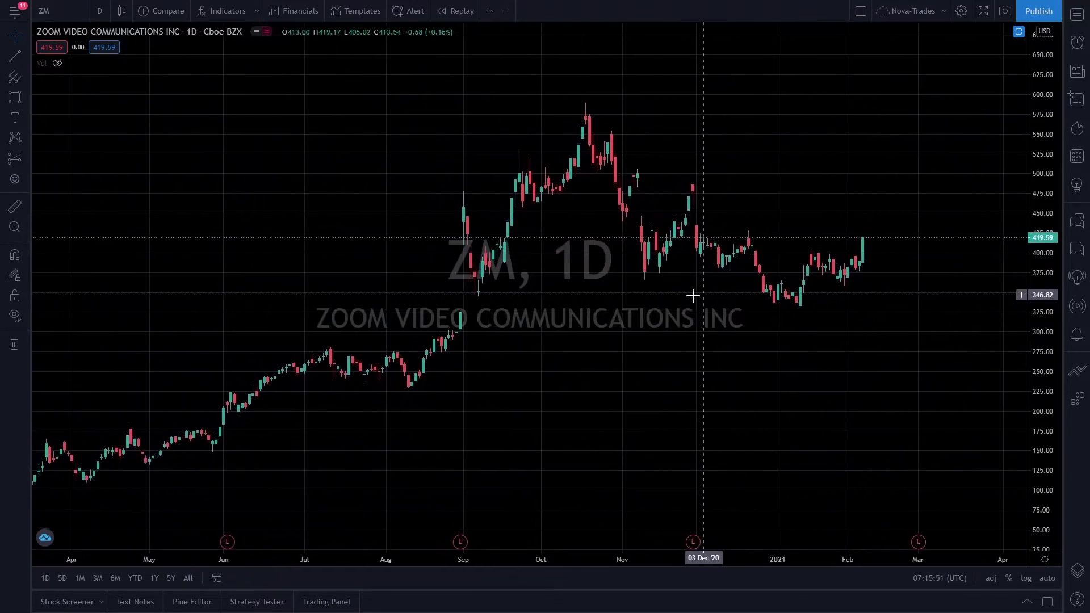
left_click(15, 99)
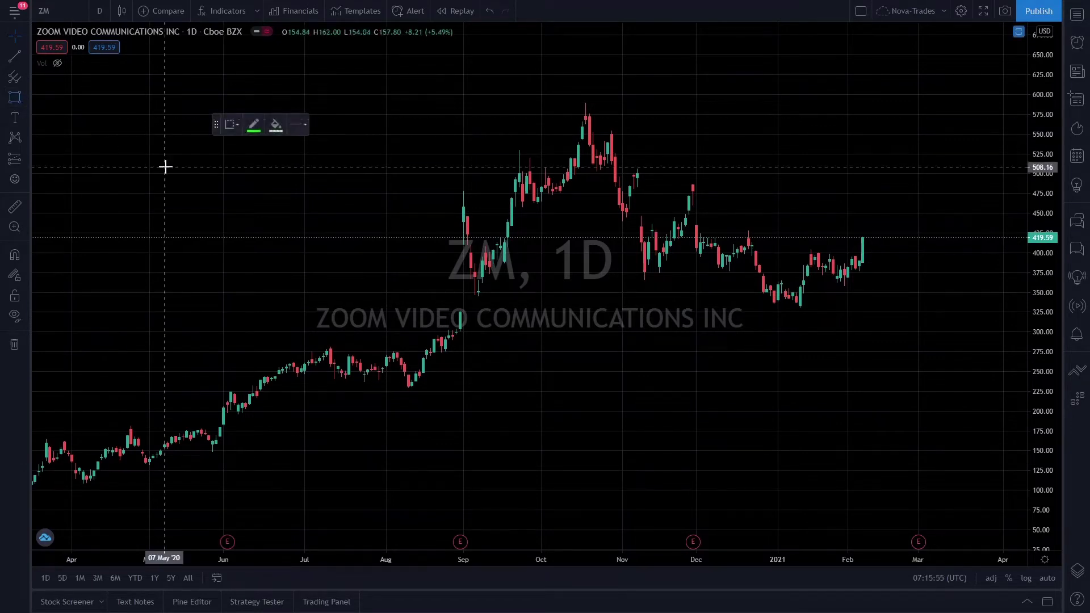
left_click(261, 130)
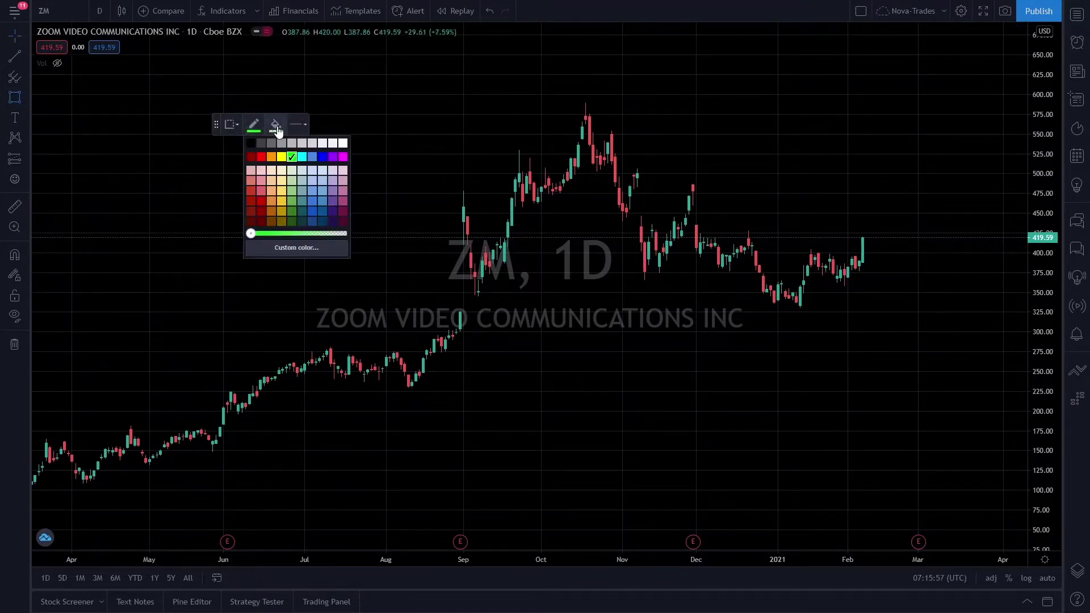
left_click(276, 128)
left_click(277, 129)
left_click(277, 128)
left_click(276, 129)
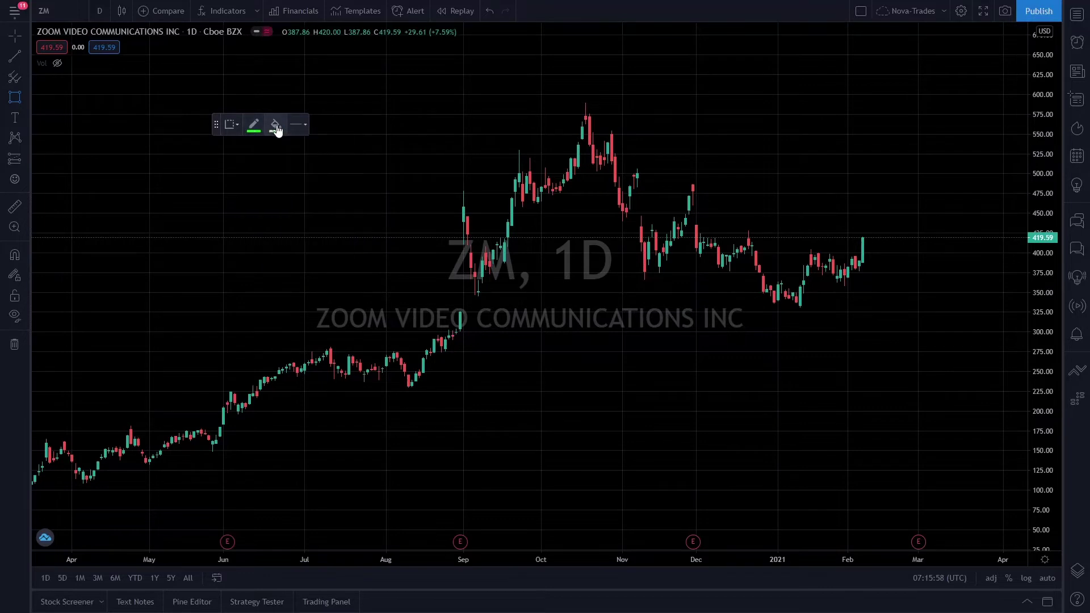
left_click(277, 130)
mouse_move(216, 124)
left_mouse_down()
mouse_move(157, 63)
mouse_move(145, 68)
left_mouse_up()
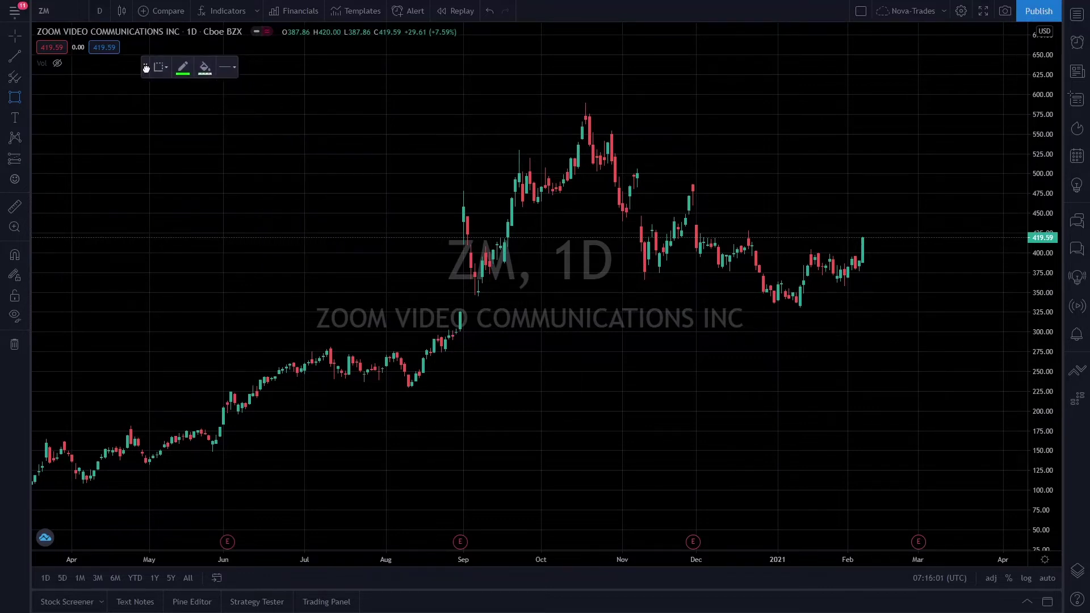
left_click_drag(544, 283, 579, 289)
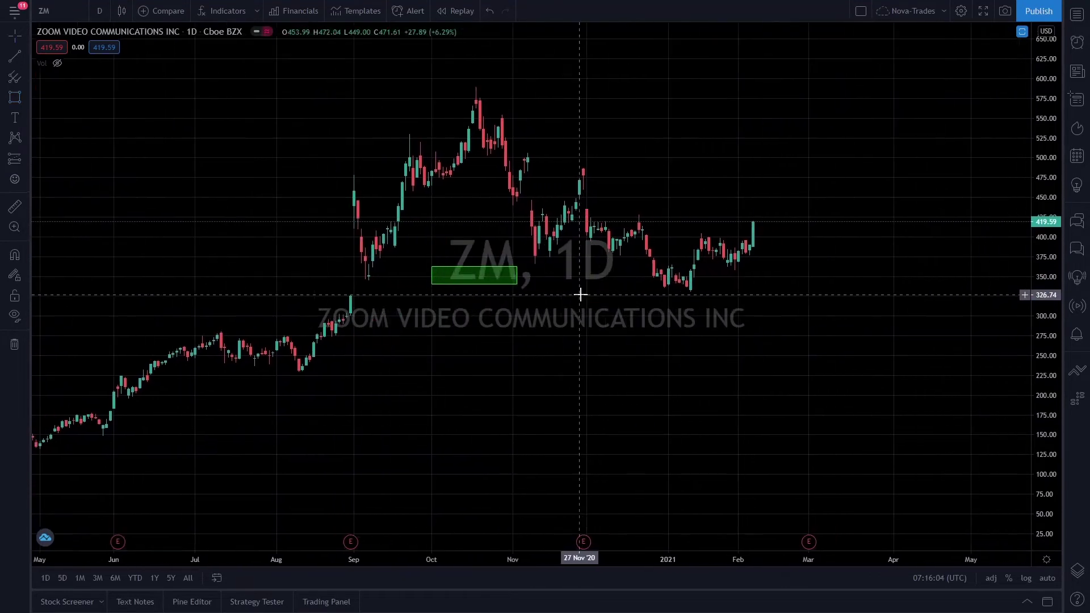
left_click(461, 287)
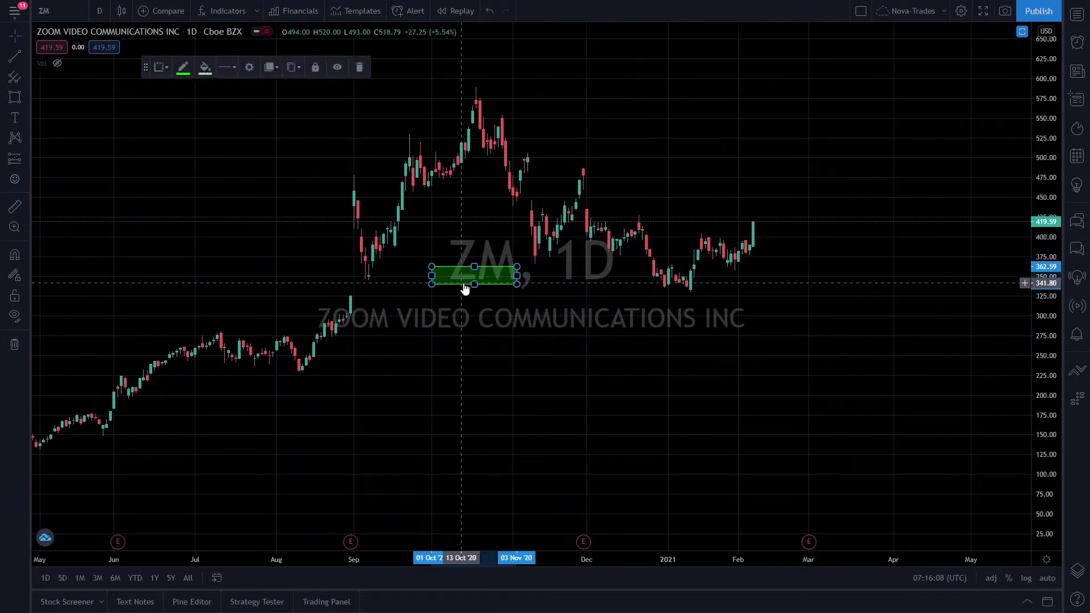
left_click(360, 69)
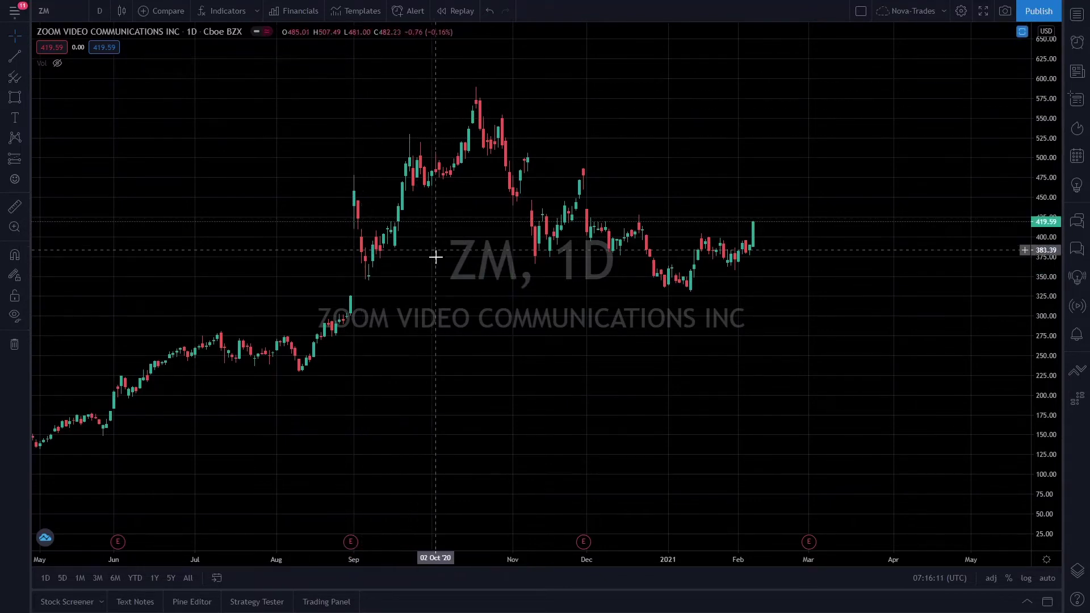
left_click_drag(426, 254, 321, 274)
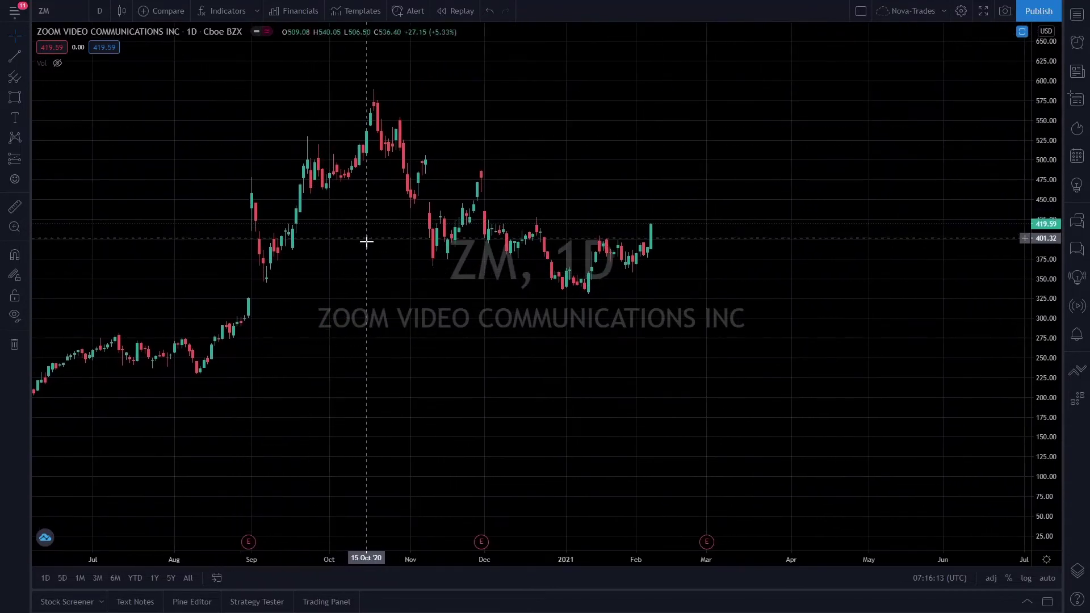
mouse_move(365, 241)
left_mouse_down()
mouse_move(329, 250)
mouse_move(382, 246)
left_mouse_up()
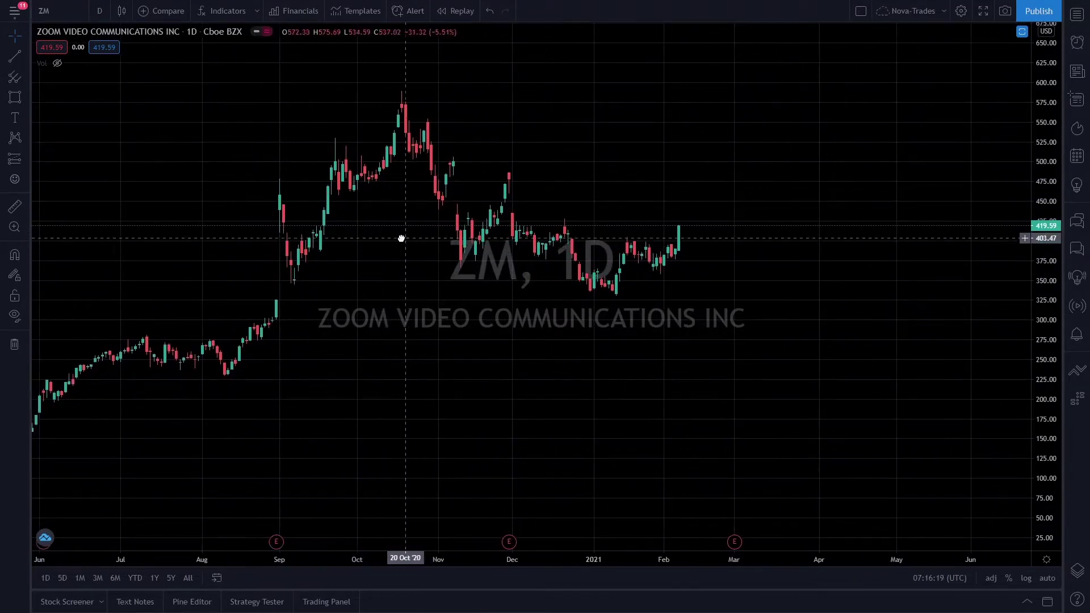
left_click_drag(399, 236, 357, 238)
left_click_drag(465, 245, 443, 287)
scroll(397, 291, "up", 2)
left_click_drag(368, 292, 575, 294)
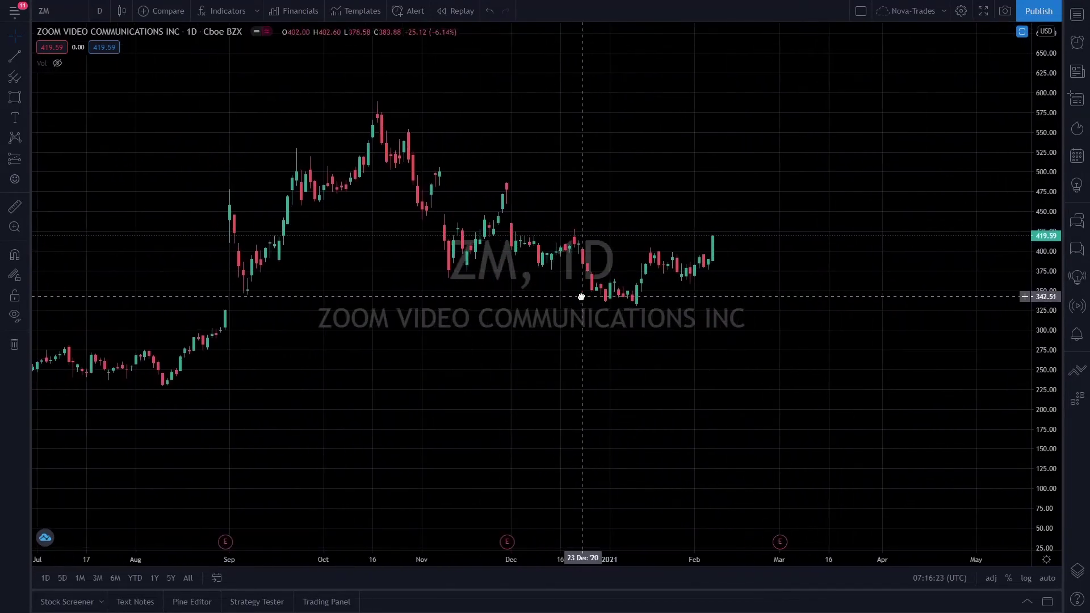
left_click_drag(688, 227, 525, 212)
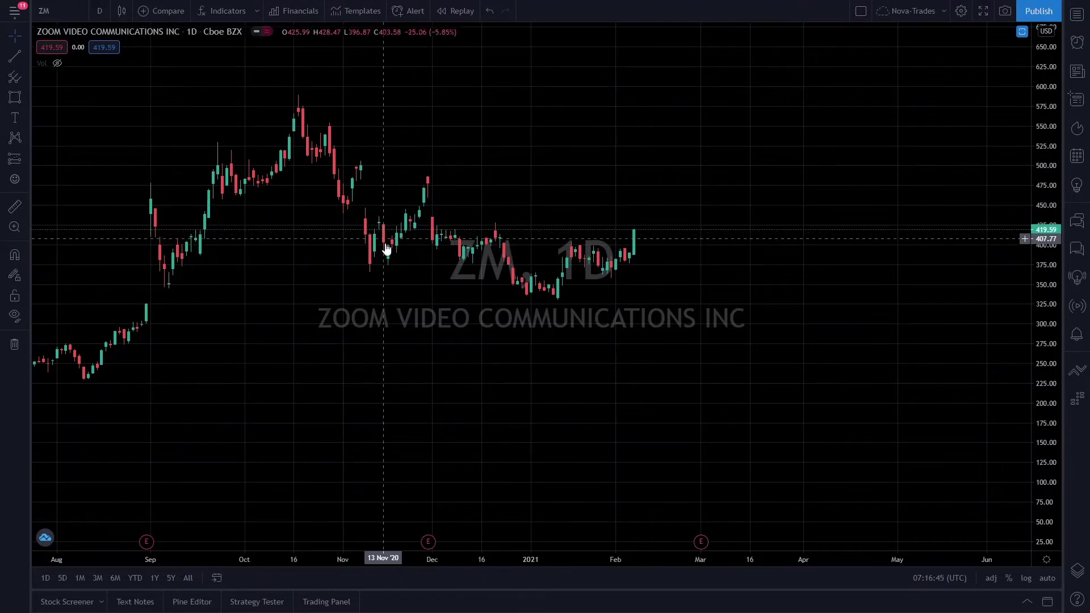
left_click(22, 99)
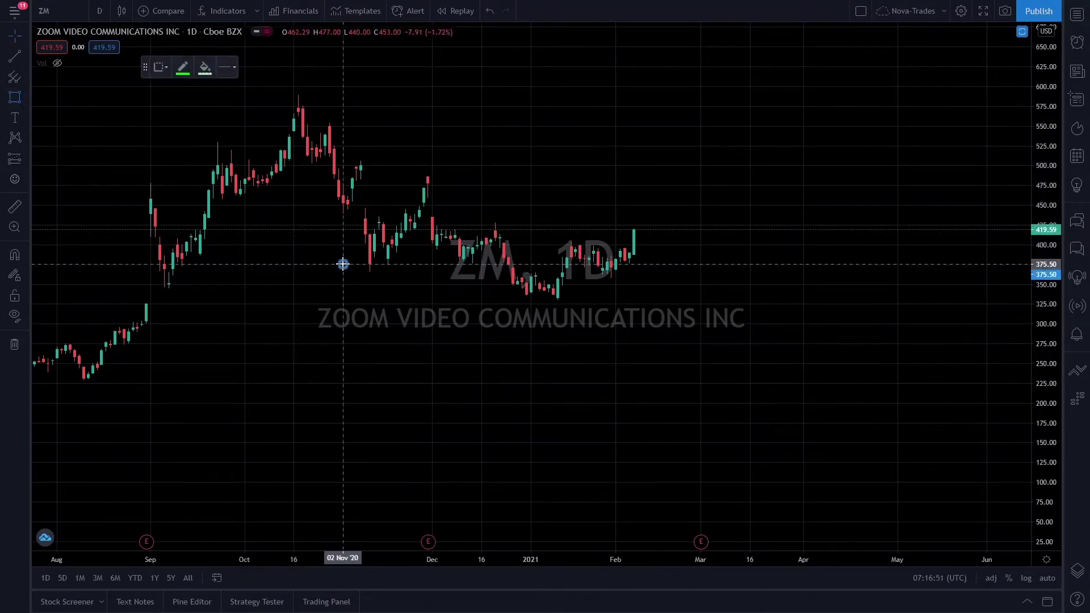
left_click_drag(343, 264, 366, 268)
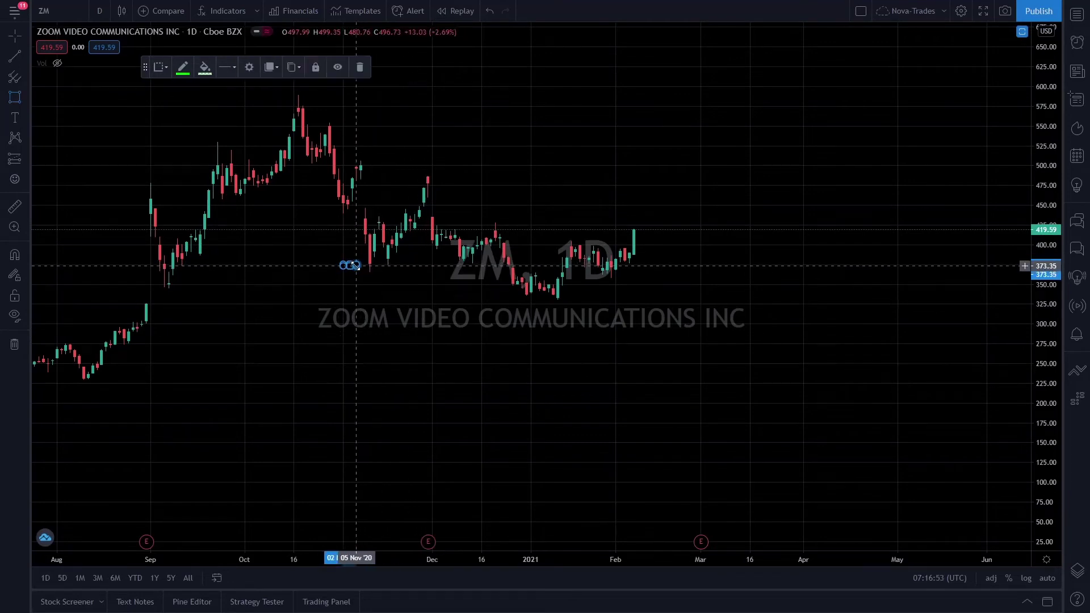
left_click(360, 67)
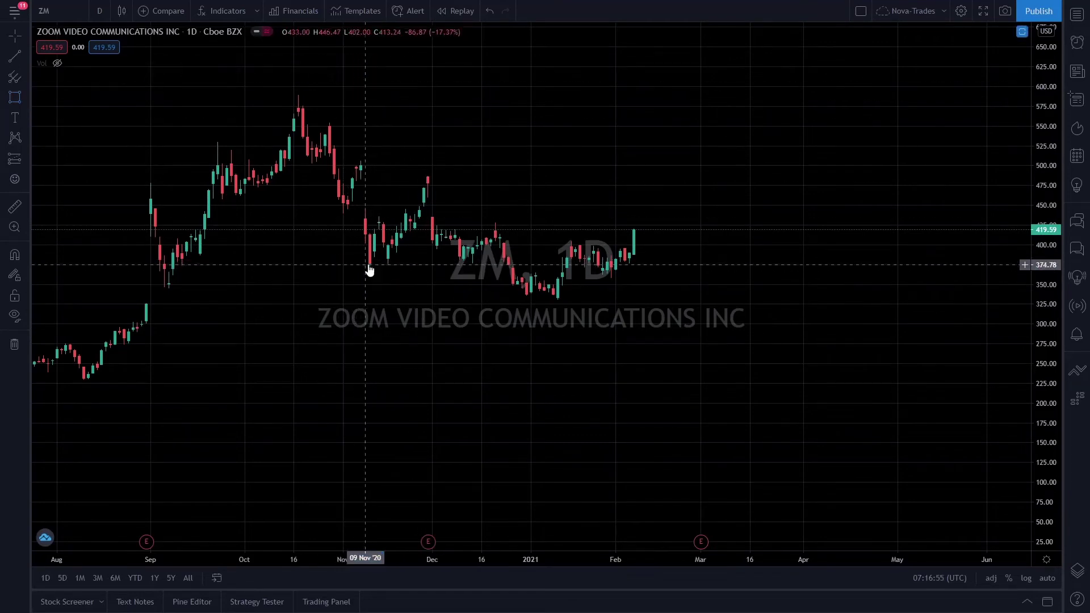
Zoom into late August 2020–early February 2021 with prices about 80–640, and pick Rectangle.
scroll(340, 295, "up", 2)
left_click_drag(341, 294, 572, 227)
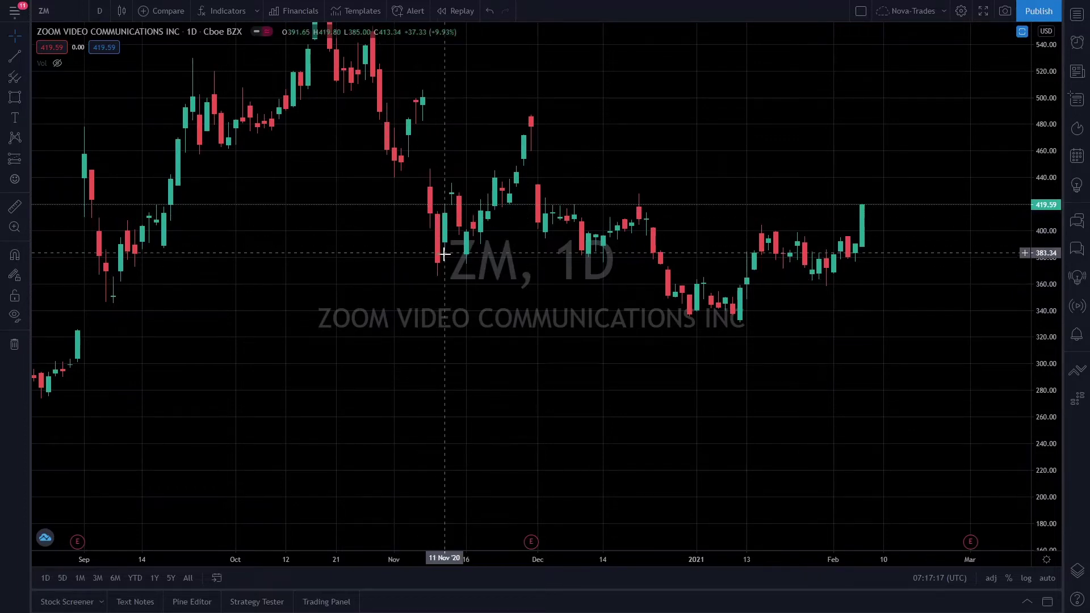
left_click_drag(457, 265, 431, 282)
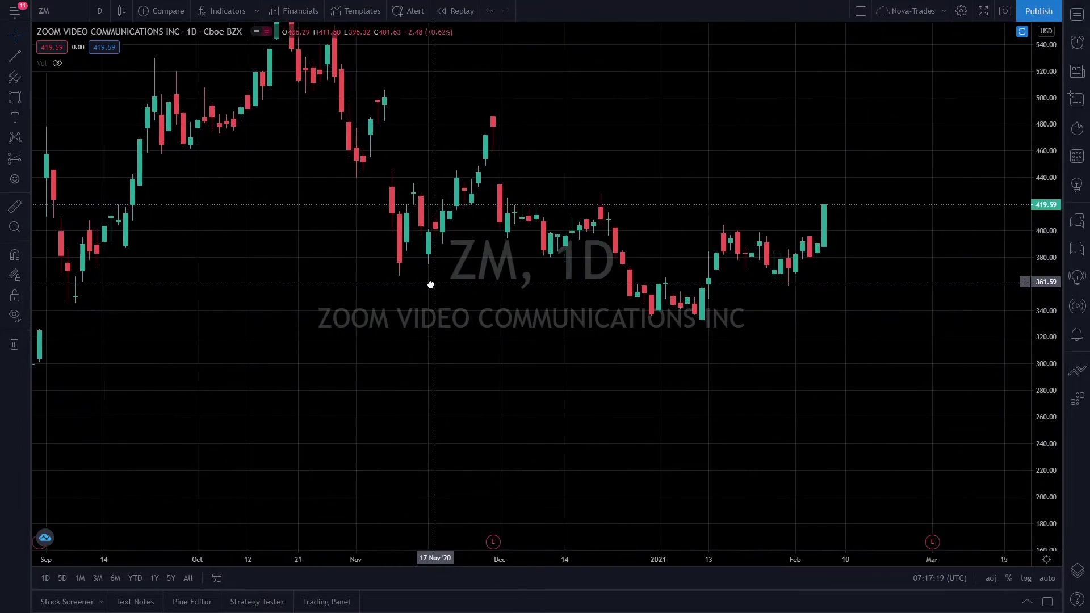
left_click_drag(1037, 215, 1002, 341)
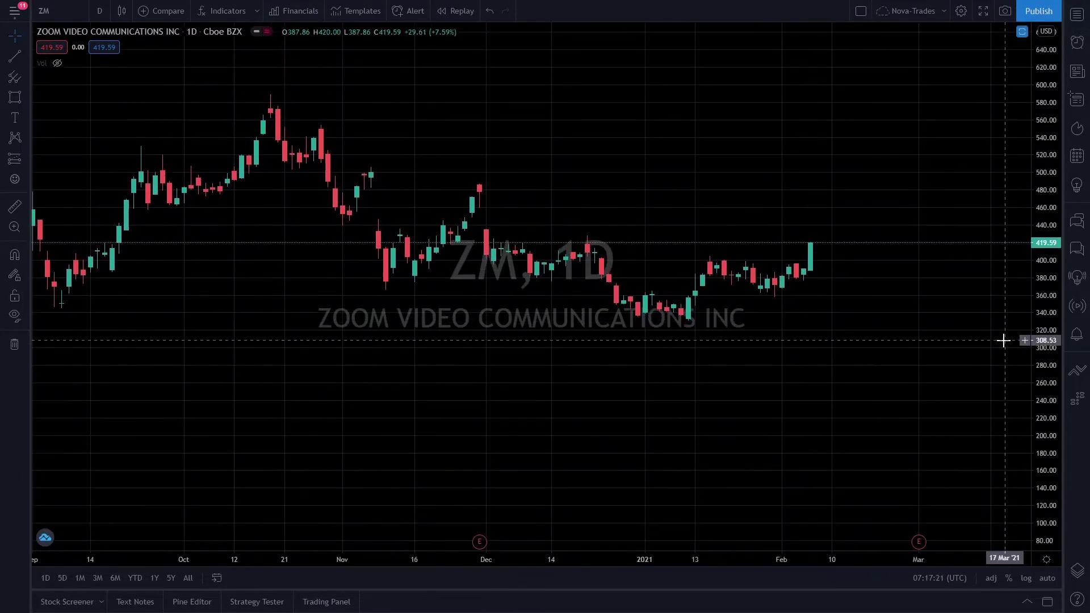
left_click(14, 95)
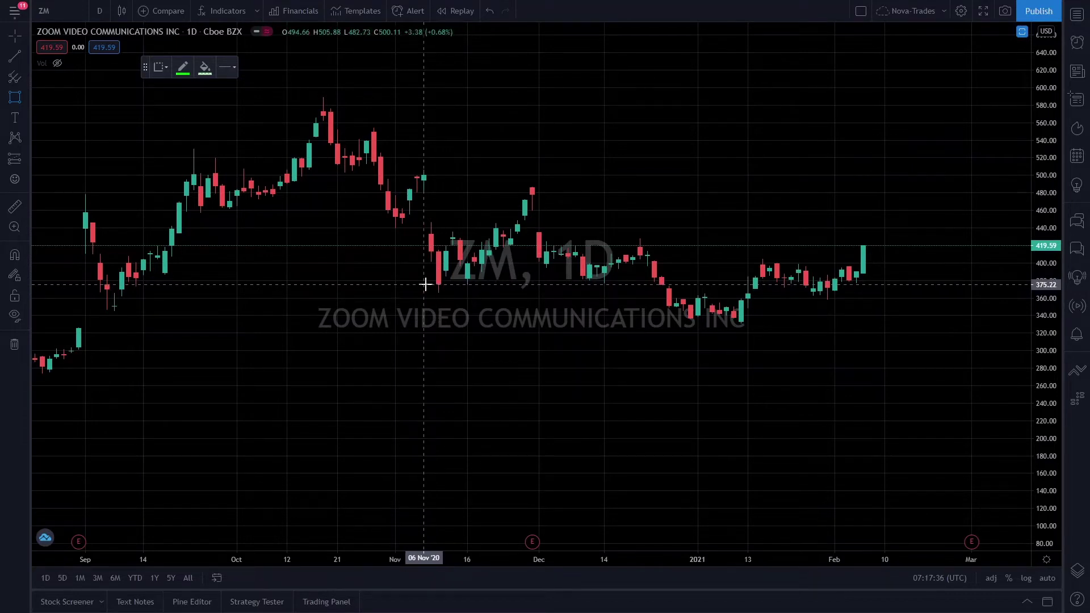
Draw a thin green rectangle at about 375–380 from 06 Nov to 21 Dec 2020.
left_click_drag(423, 285, 639, 282)
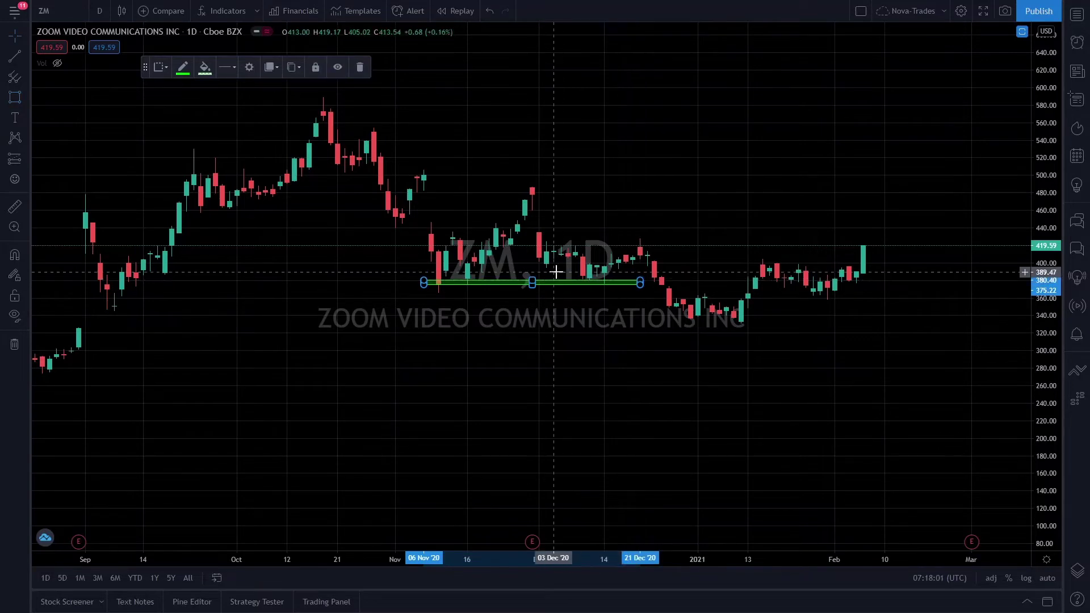
left_click(516, 301)
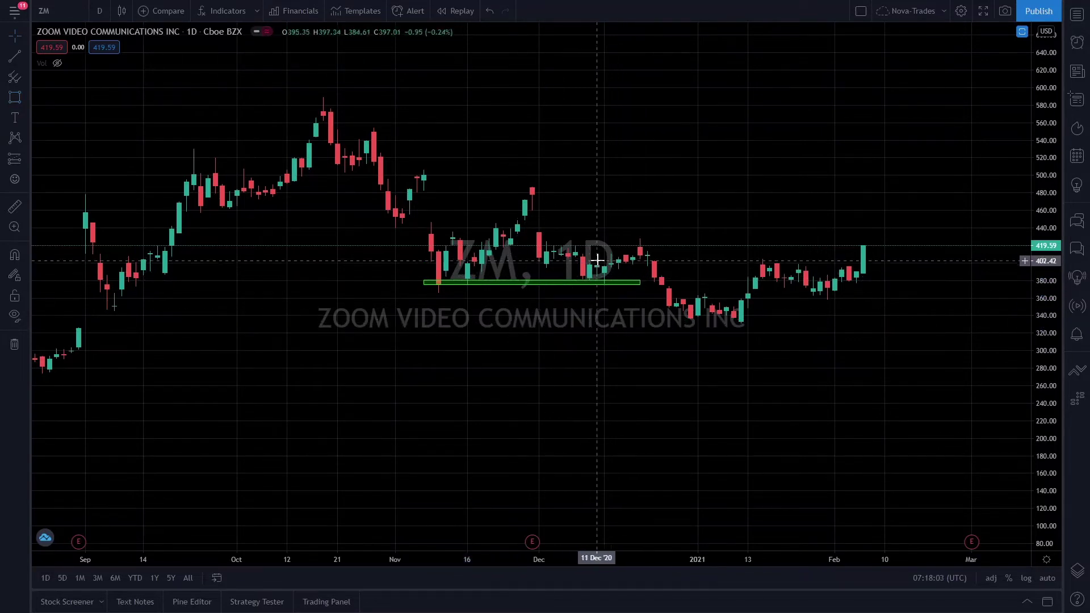
scroll(438, 329, "right", 5)
scroll(501, 341, "up", 2)
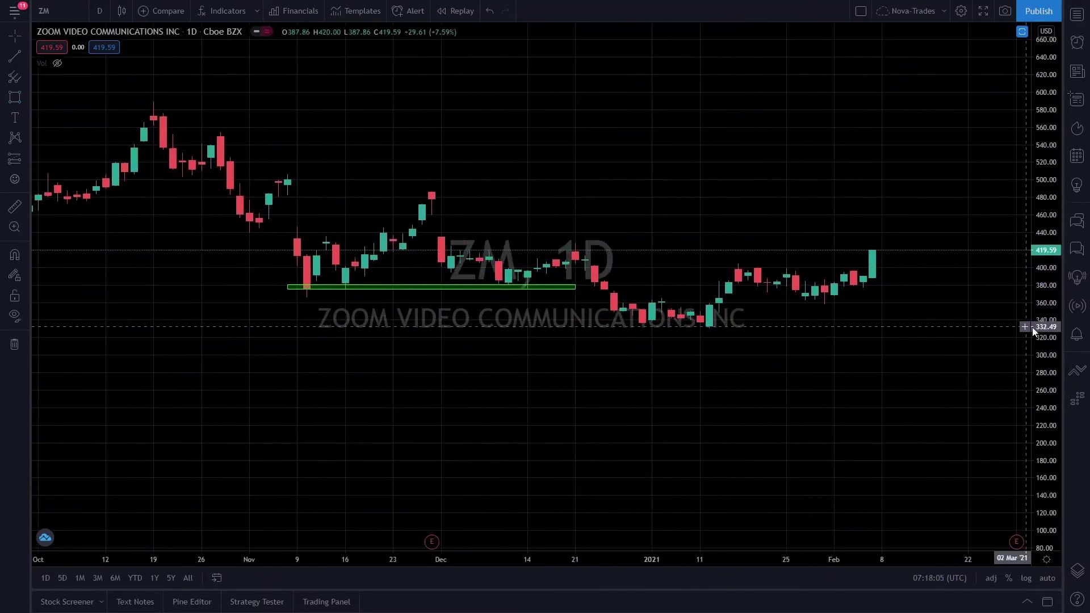
left_click_drag(1045, 315, 978, 161)
left_click_drag(515, 366, 538, 373)
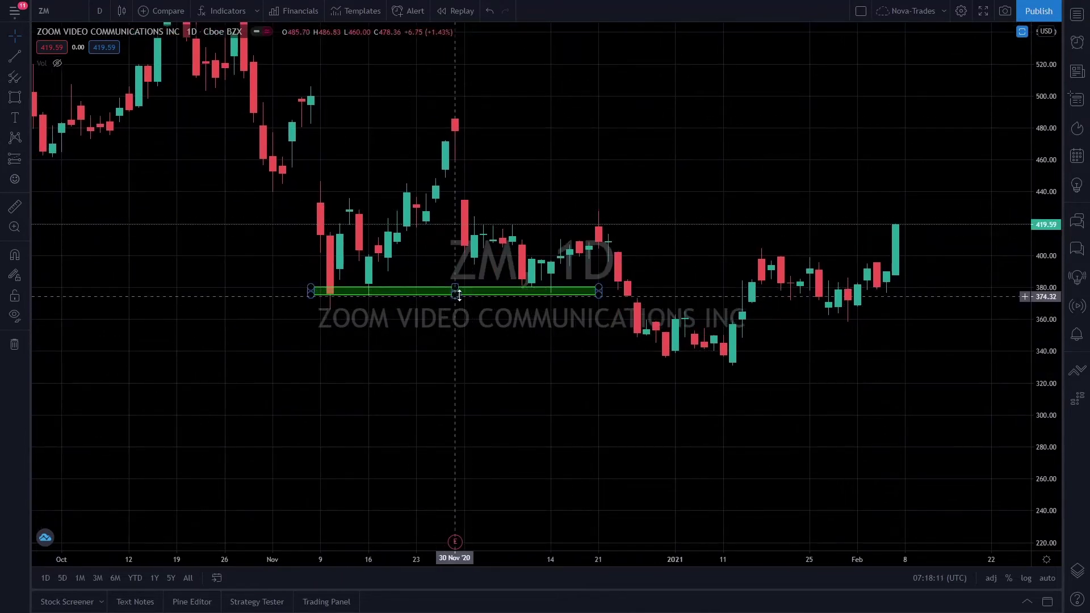
Nudge the green support box slightly down and left to align with the lows.
mouse_move(470, 292)
left_mouse_down()
mouse_move(476, 301)
mouse_move(476, 286)
left_mouse_up()
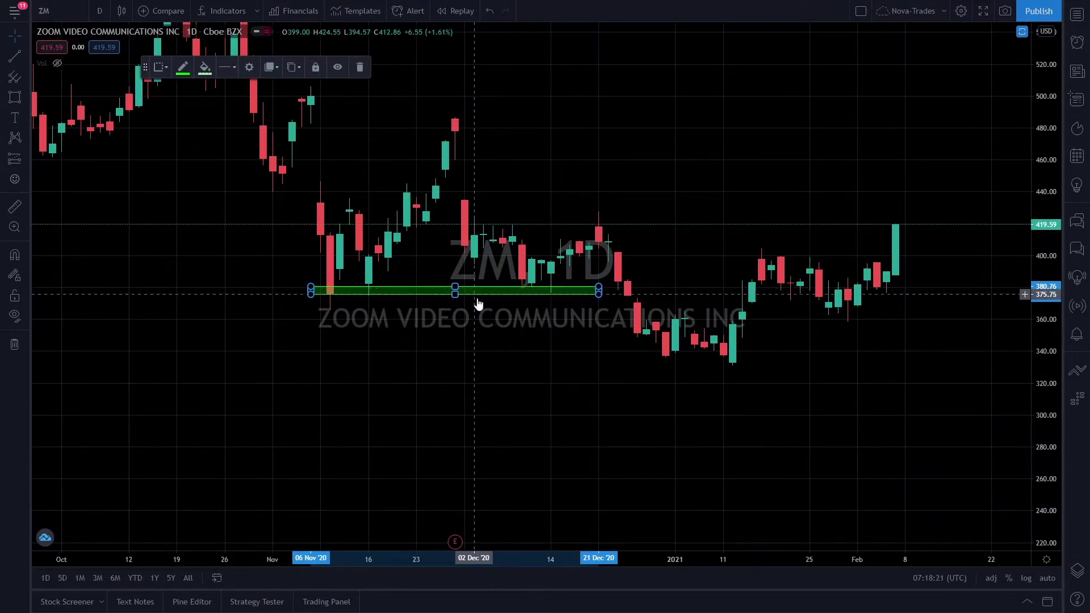
left_click(494, 343)
scroll(495, 343, "down", 5)
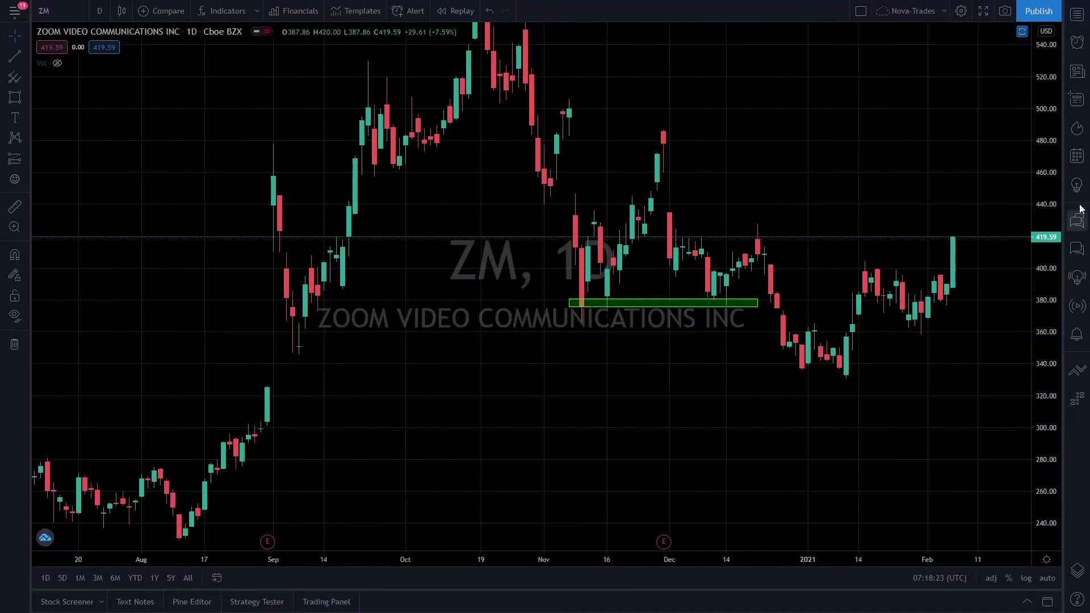
Pan toward later dates, check the green 375–380 support box, and bring up the Shapes tool list.
left_click_drag(767, 394, 471, 358)
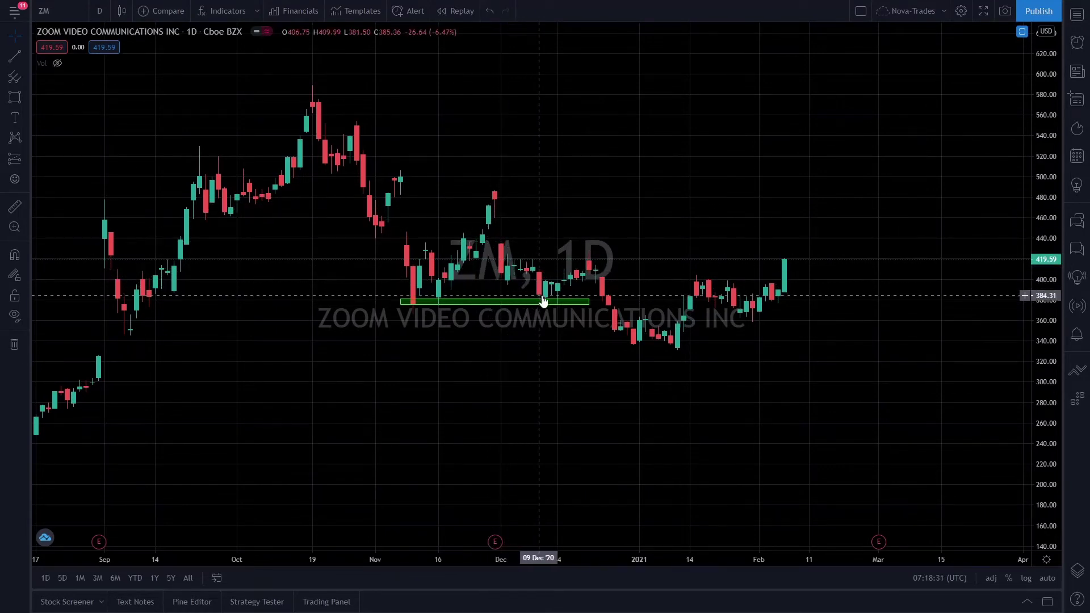
left_click_drag(572, 261, 488, 257)
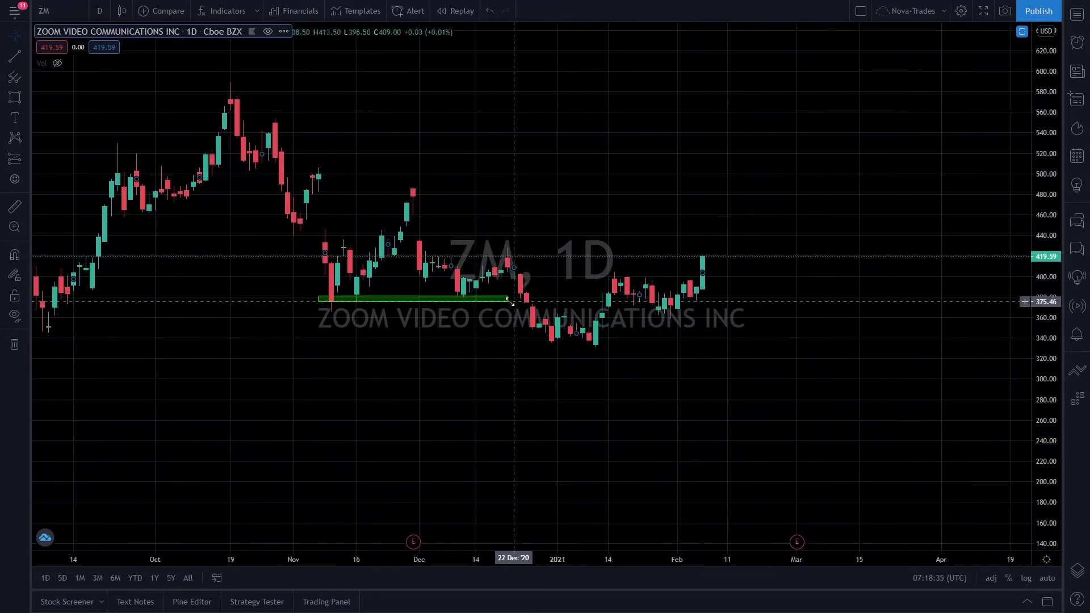
left_click(509, 299)
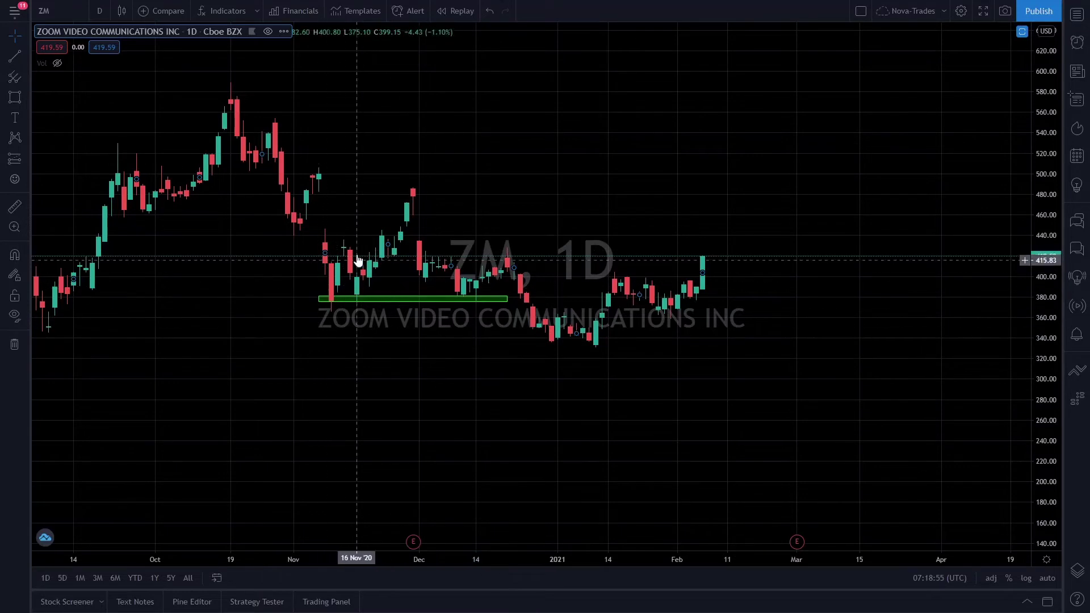
left_click(362, 297)
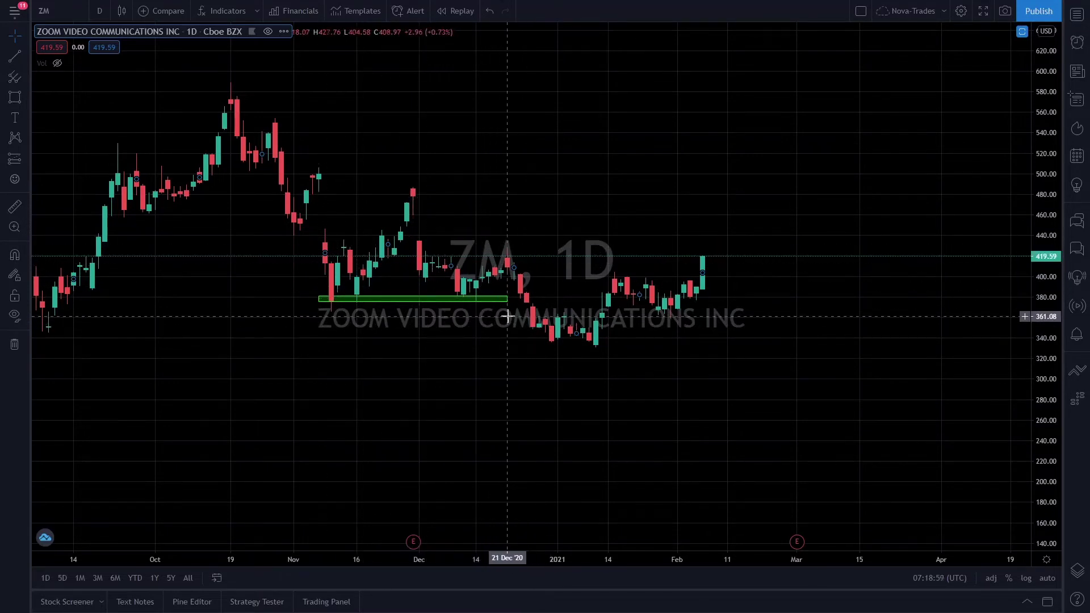
left_click_drag(518, 338, 368, 331)
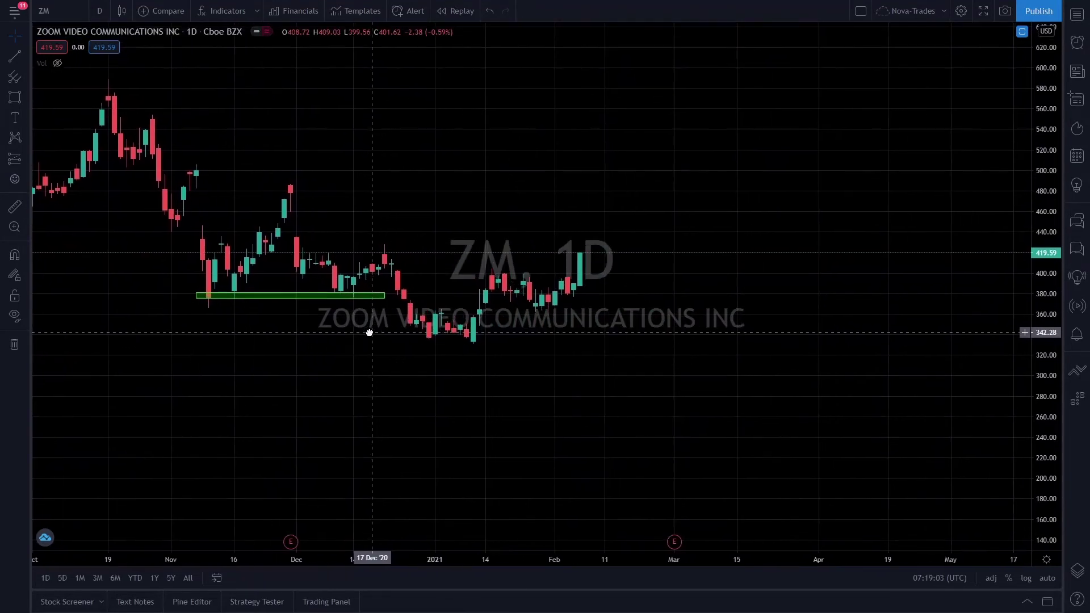
scroll(368, 338, "left", 5)
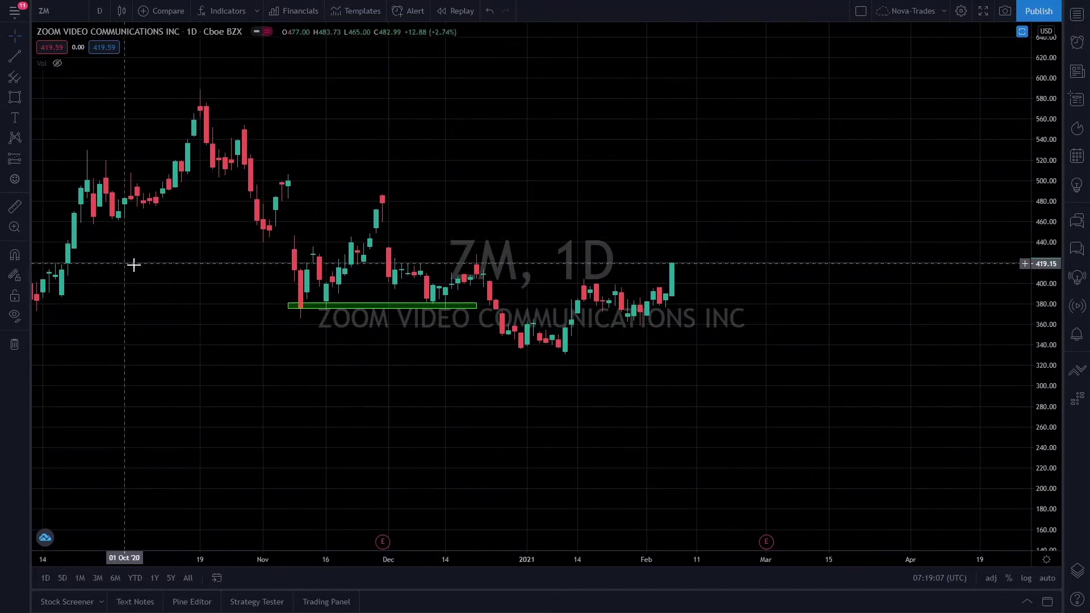
scroll(157, 292, "left", 4)
scroll(193, 291, "right", 3)
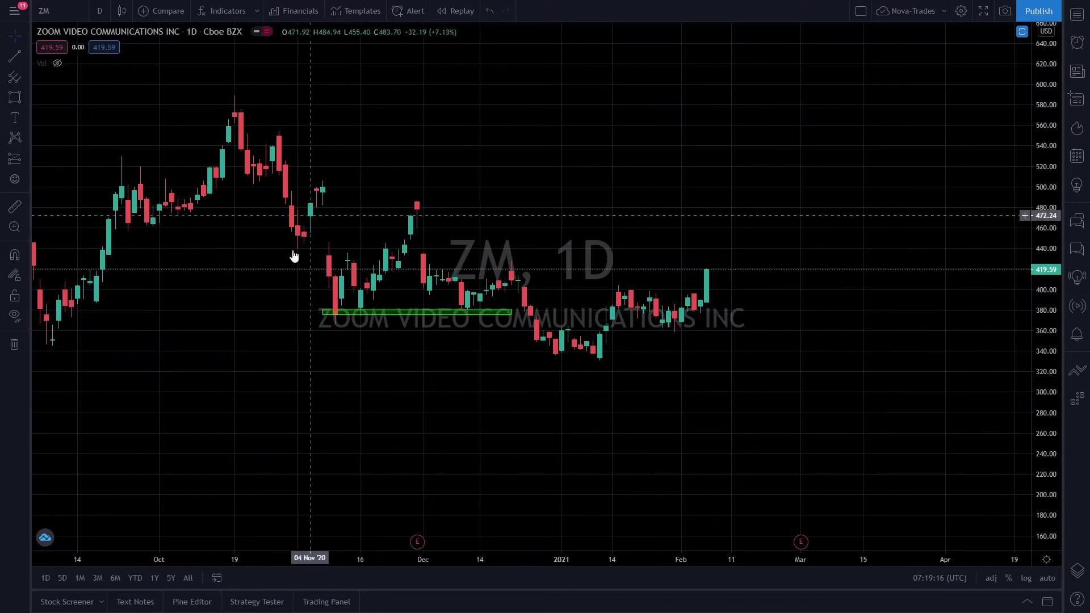
left_click(29, 89)
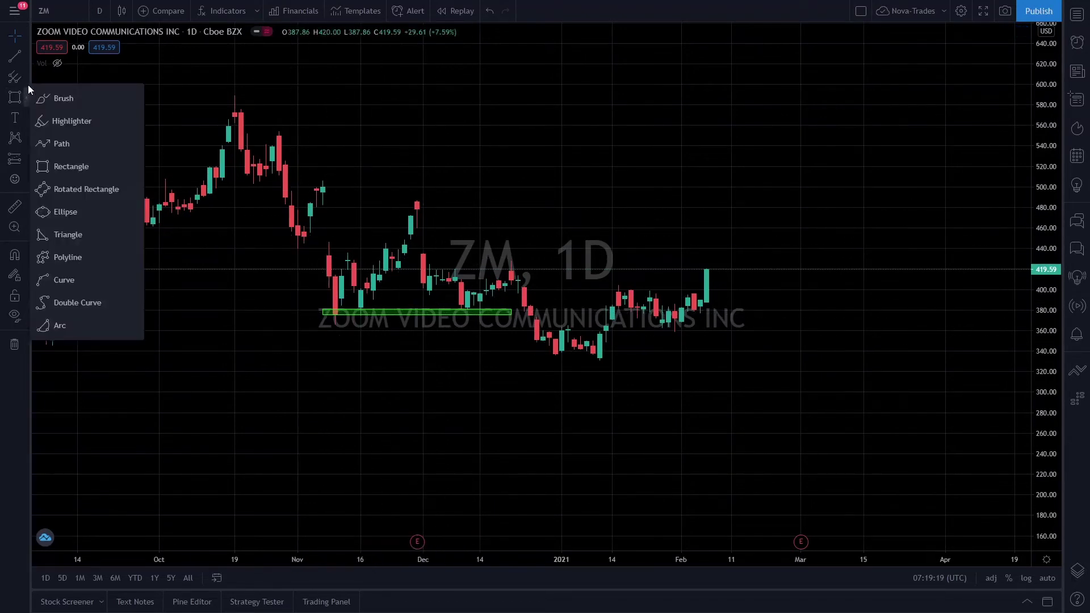
Pick Ellipse and circle the mid-November touch of the green box in yellow.
left_click(27, 59)
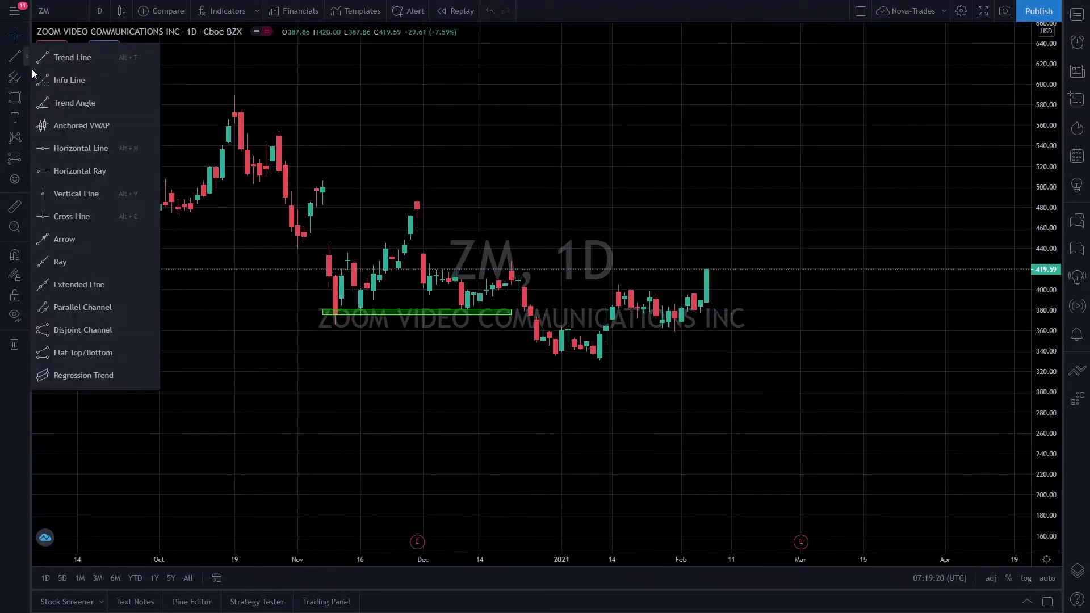
left_click(30, 100)
left_click(69, 213)
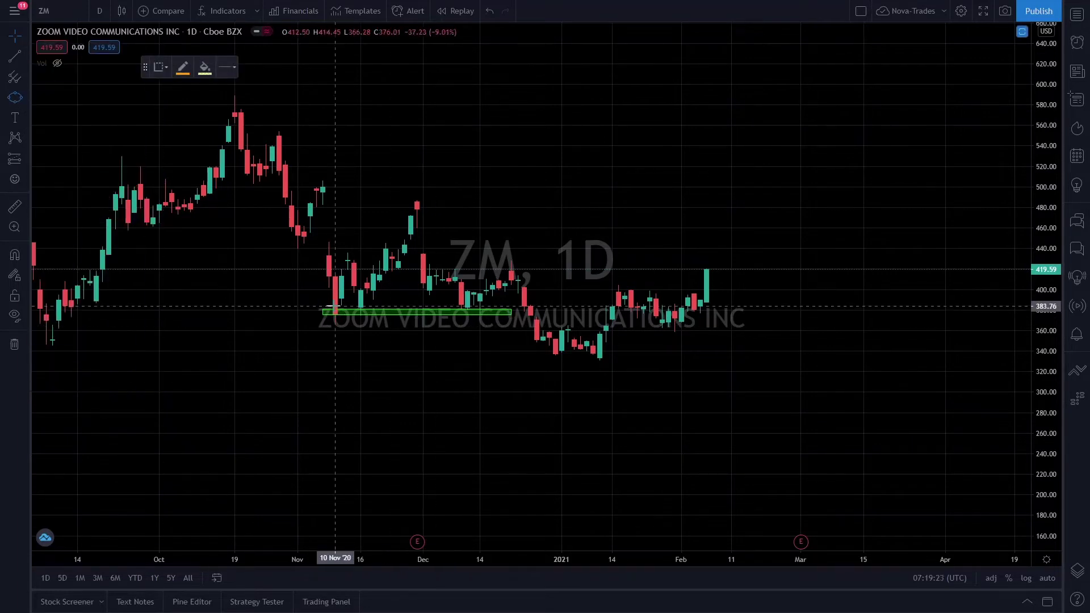
left_click_drag(329, 307, 373, 308)
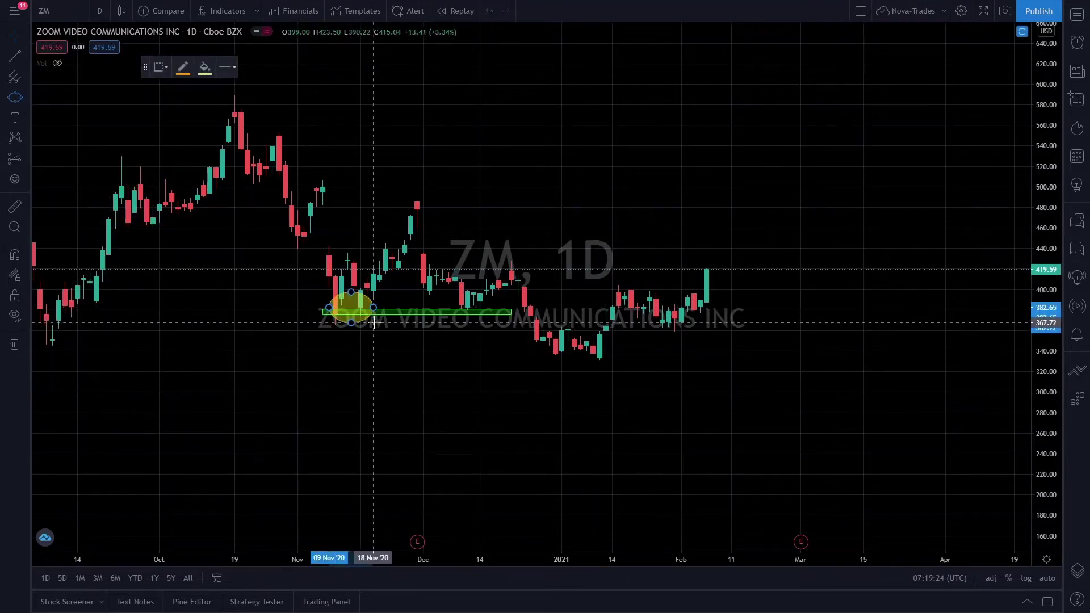
Add a second yellow ellipse around the mid-December touch of the green box.
left_click(15, 97)
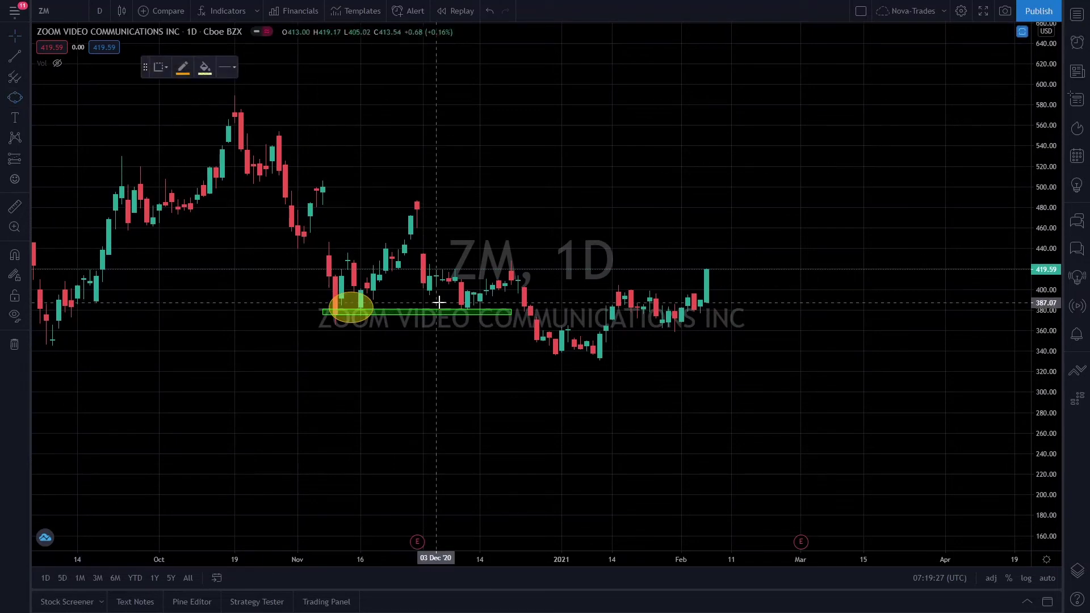
left_click_drag(454, 307, 492, 307)
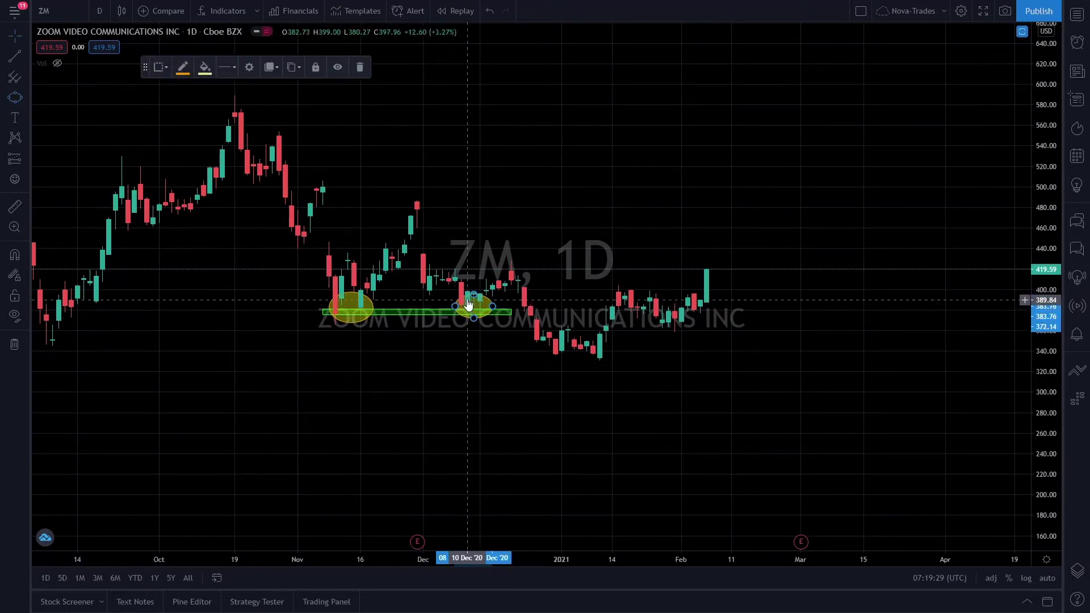
left_click(501, 362)
mouse_move(501, 361)
left_mouse_down()
mouse_move(509, 367)
mouse_move(323, 365)
mouse_move(316, 346)
mouse_move(488, 344)
left_mouse_up()
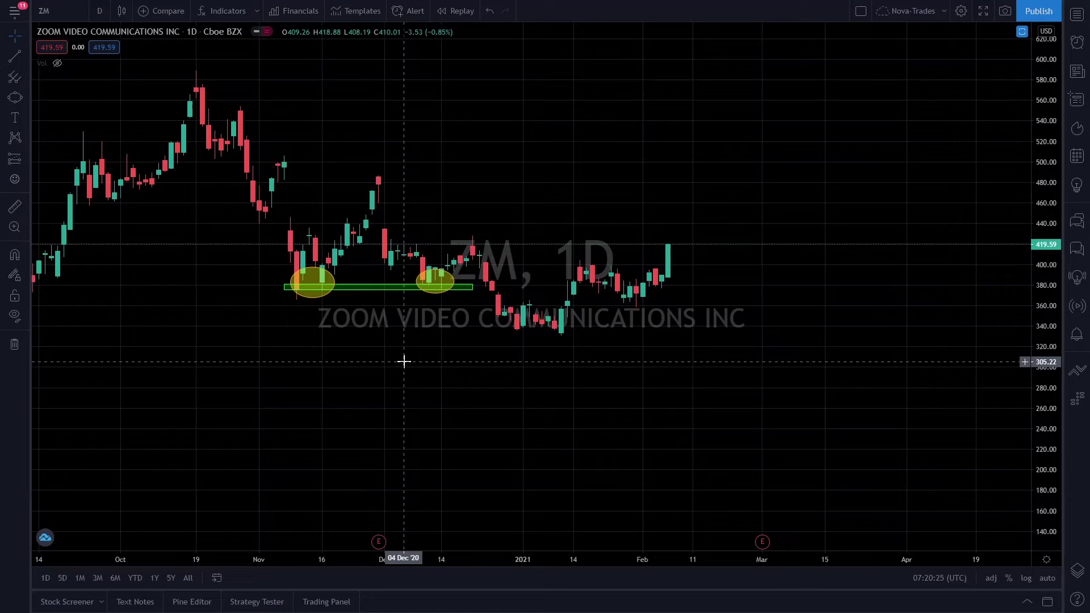
scroll(404, 362, "right", 5)
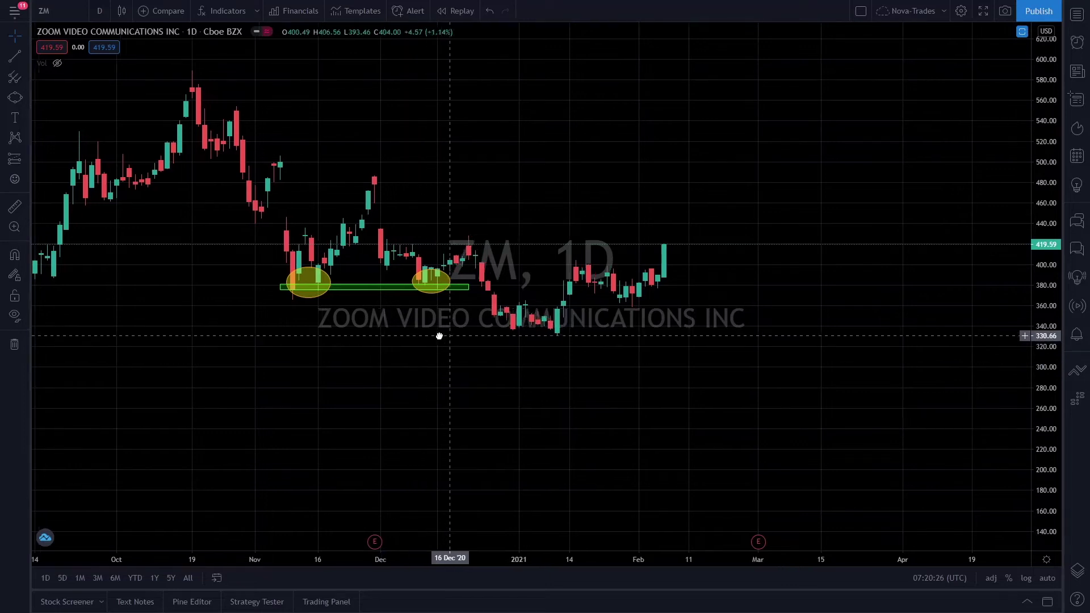
scroll(361, 319, "right", 3)
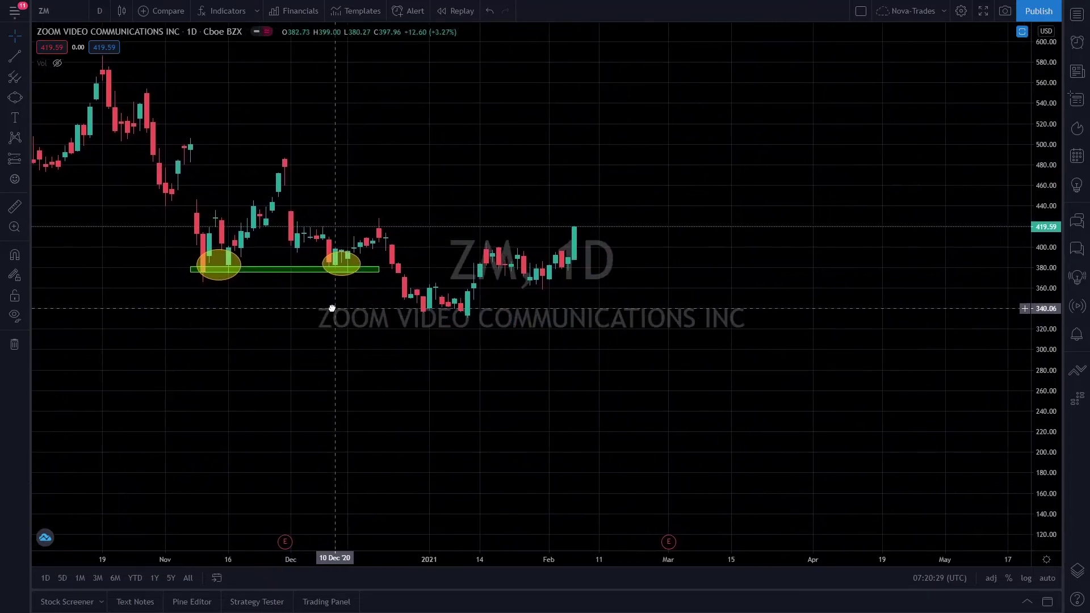
left_click(11, 100)
left_click(378, 295)
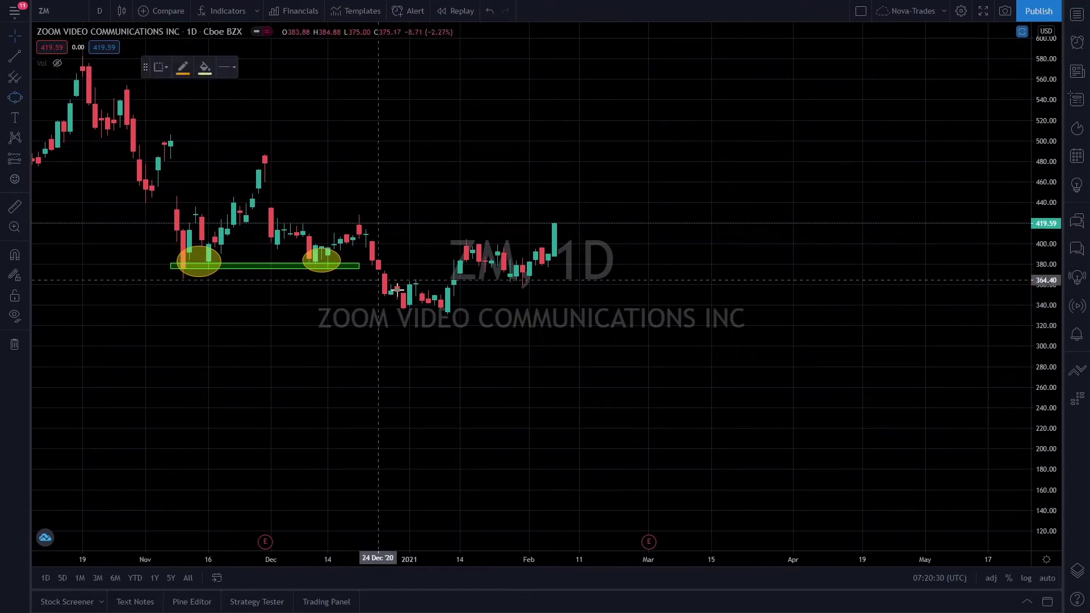
left_click(470, 329)
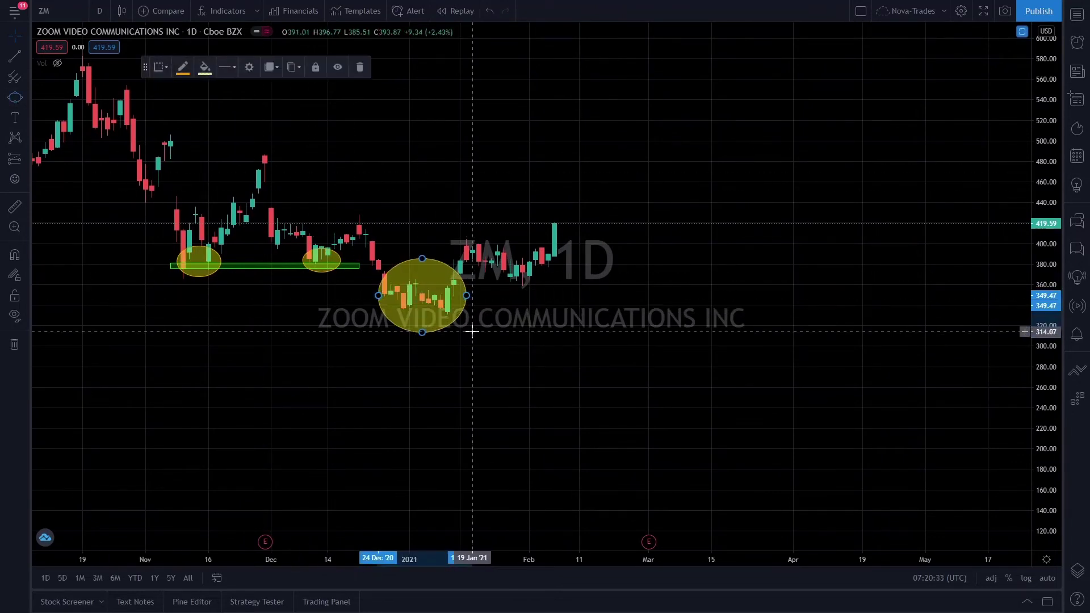
left_click_drag(504, 338, 572, 341)
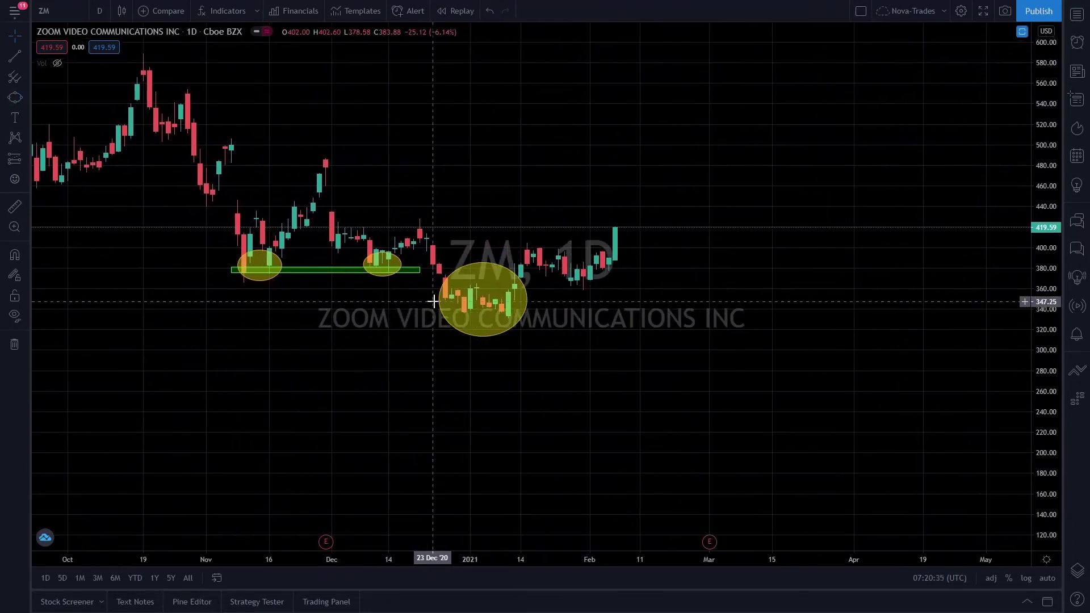
double_click(457, 275)
left_click(635, 236)
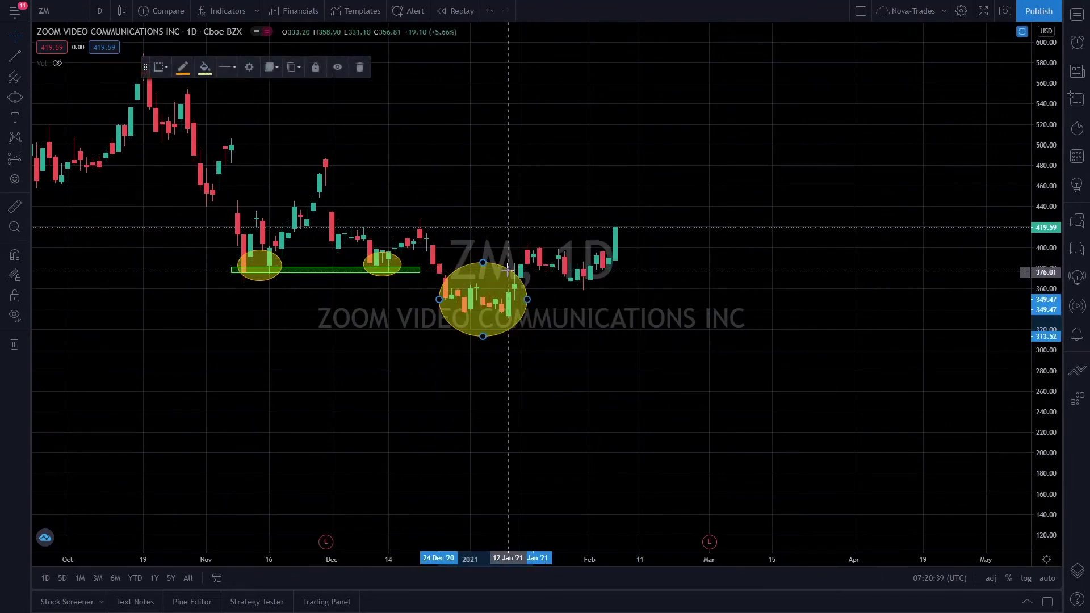
left_click(361, 66)
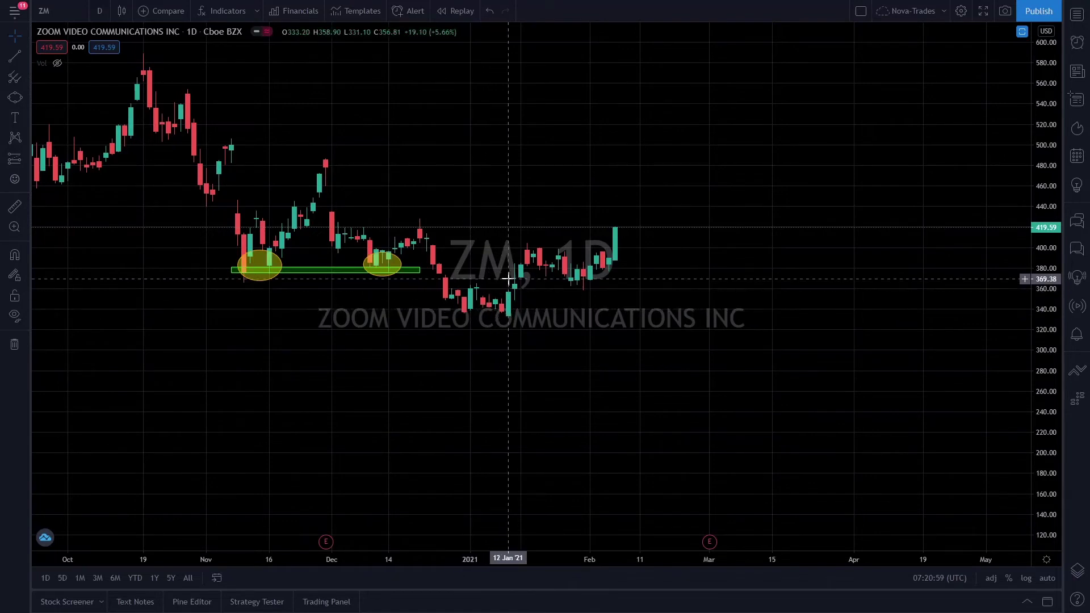
Stretch the price scale to enlarge the late-December to January candles.
left_click(26, 98)
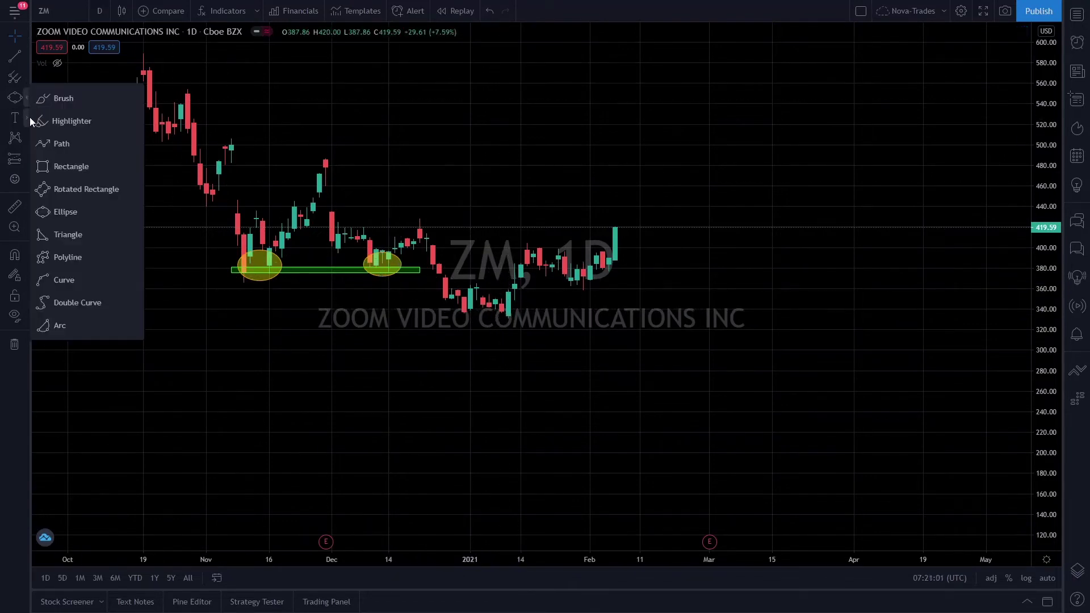
left_click(62, 164)
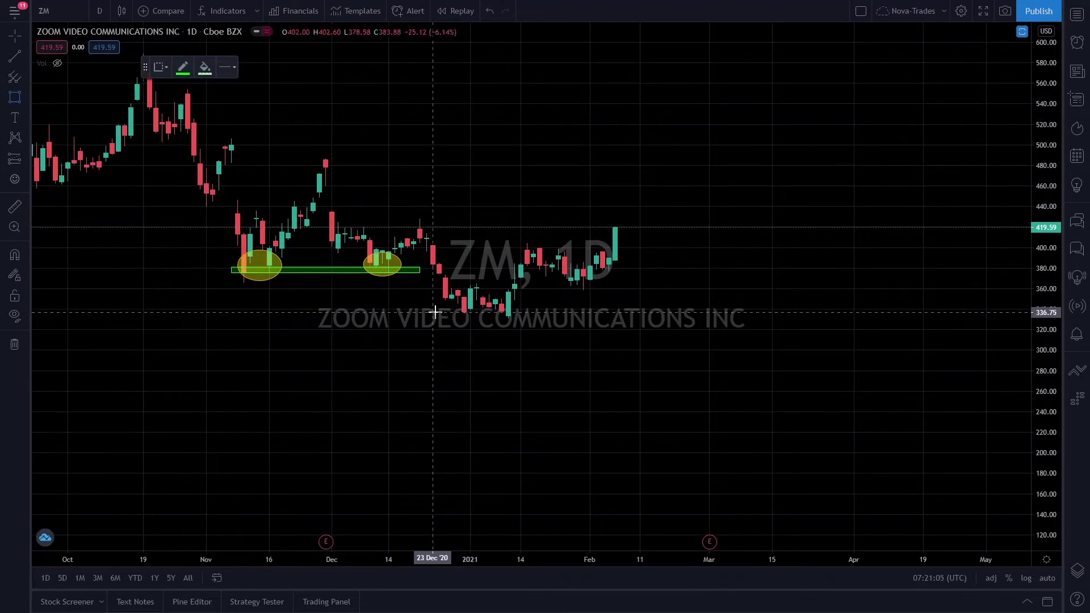
mouse_move(60, 63)
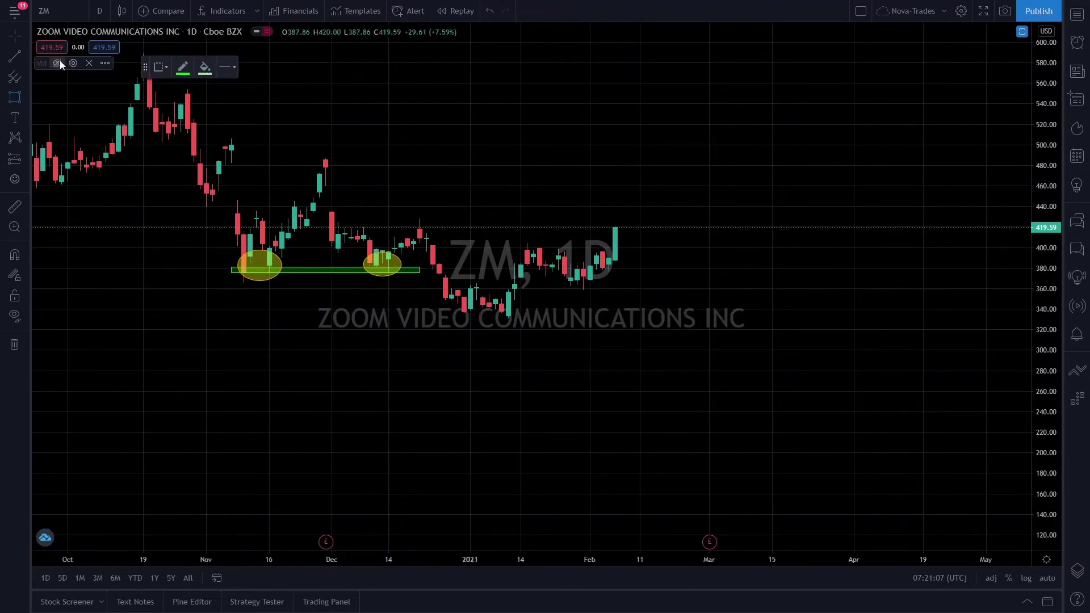
left_click(20, 35)
scroll(324, 338, "up", 3)
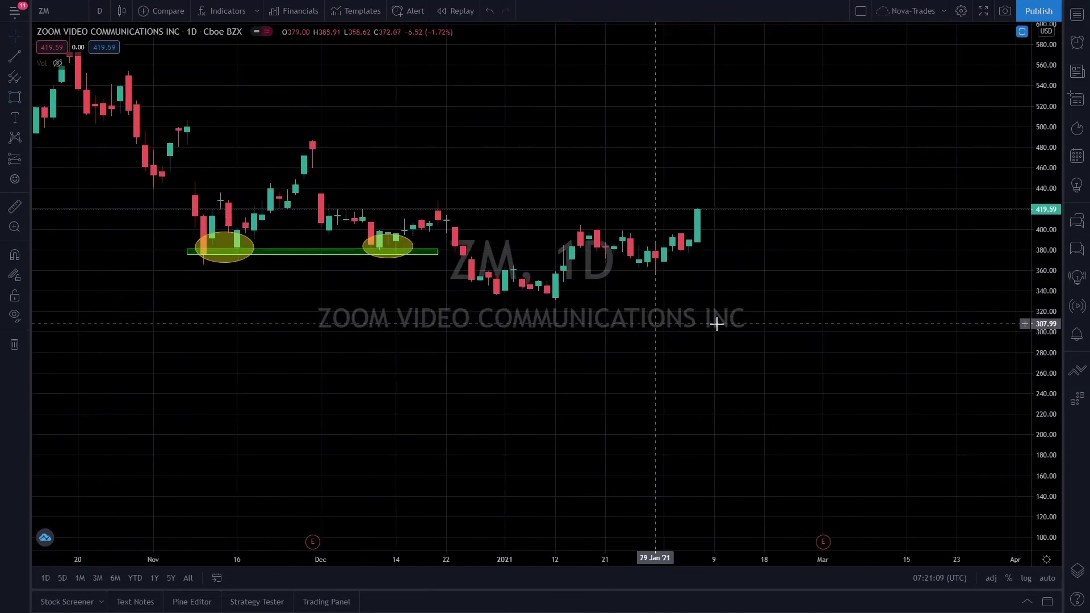
left_click_drag(1053, 316, 1054, 262)
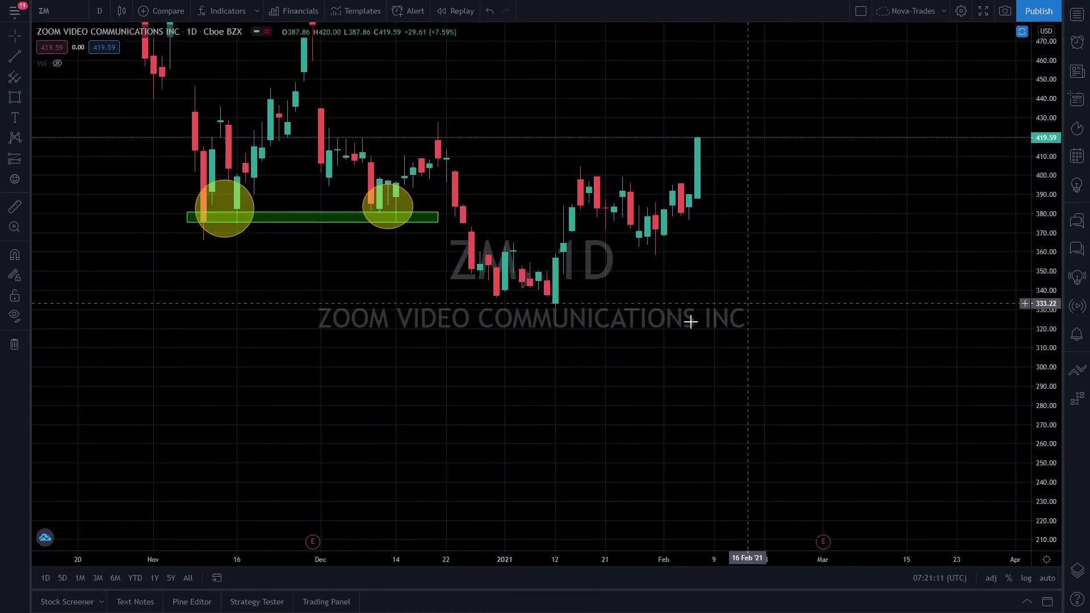
Draw a thin green rectangle at 333–337 from 28 Dec 2020 to 8 Feb 2021.
left_click(14, 97)
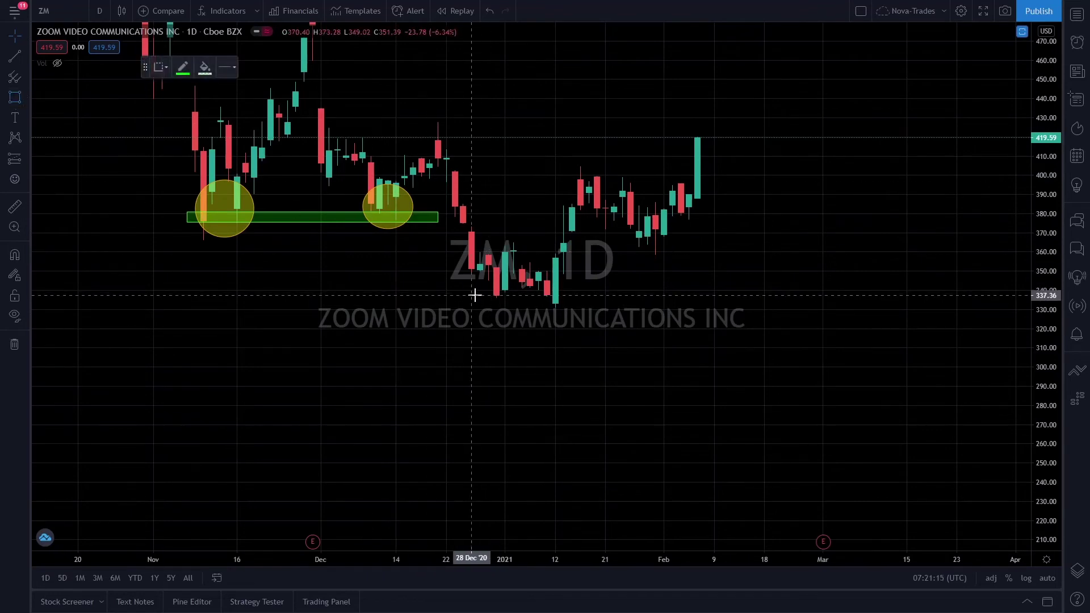
left_click_drag(497, 297, 571, 302)
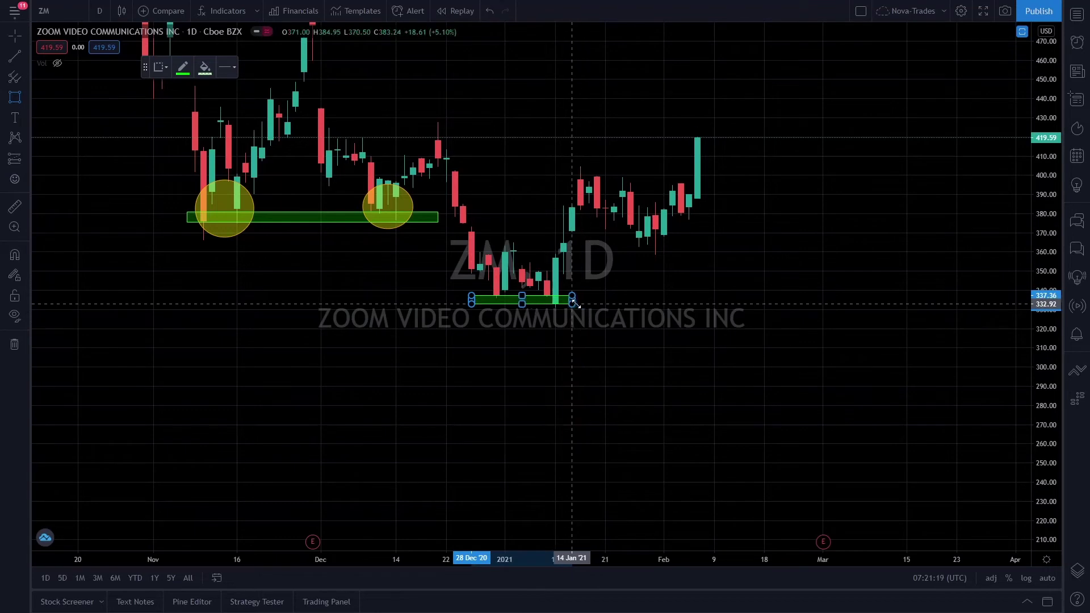
left_click_drag(580, 305, 705, 304)
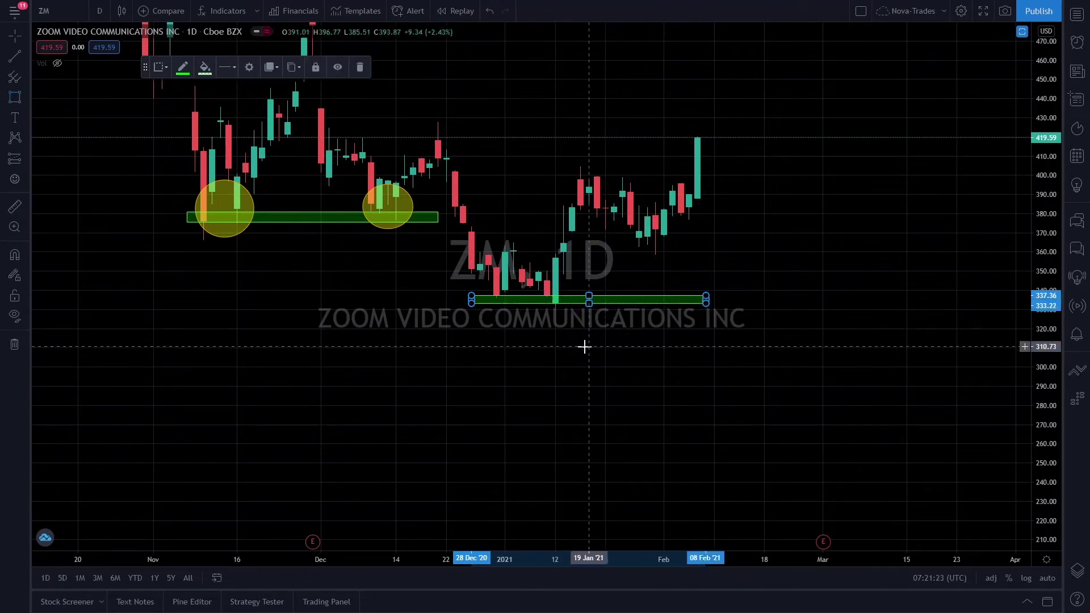
left_click(585, 346)
left_click_drag(1045, 189, 1010, 406)
left_click_drag(821, 353, 518, 311)
scroll(709, 345, "down", 3)
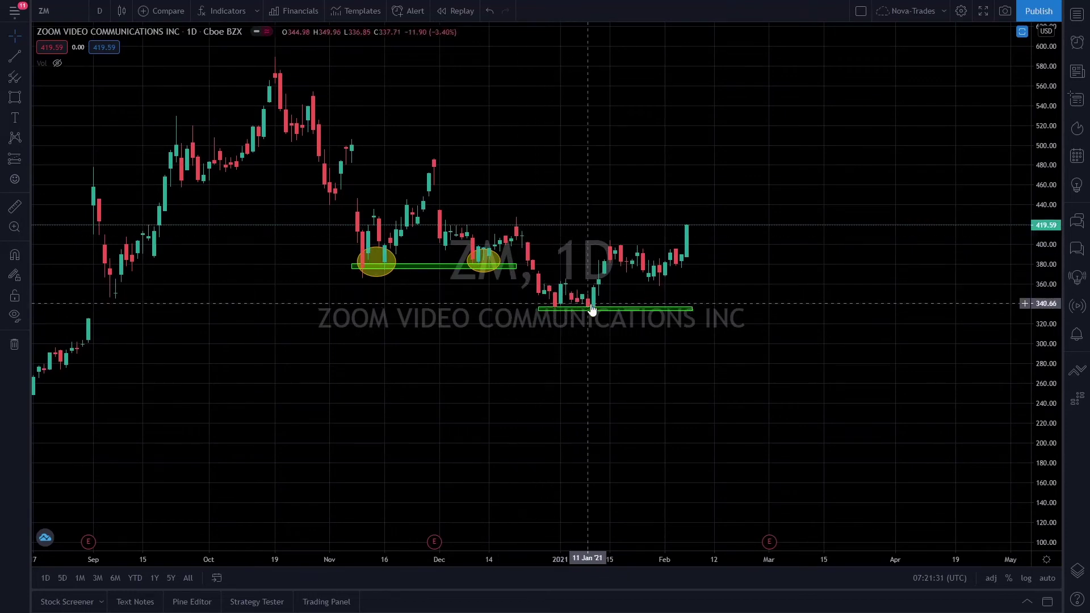
Extend the lower green support box near 335 out to early April 2021.
left_click_drag(593, 312, 478, 350)
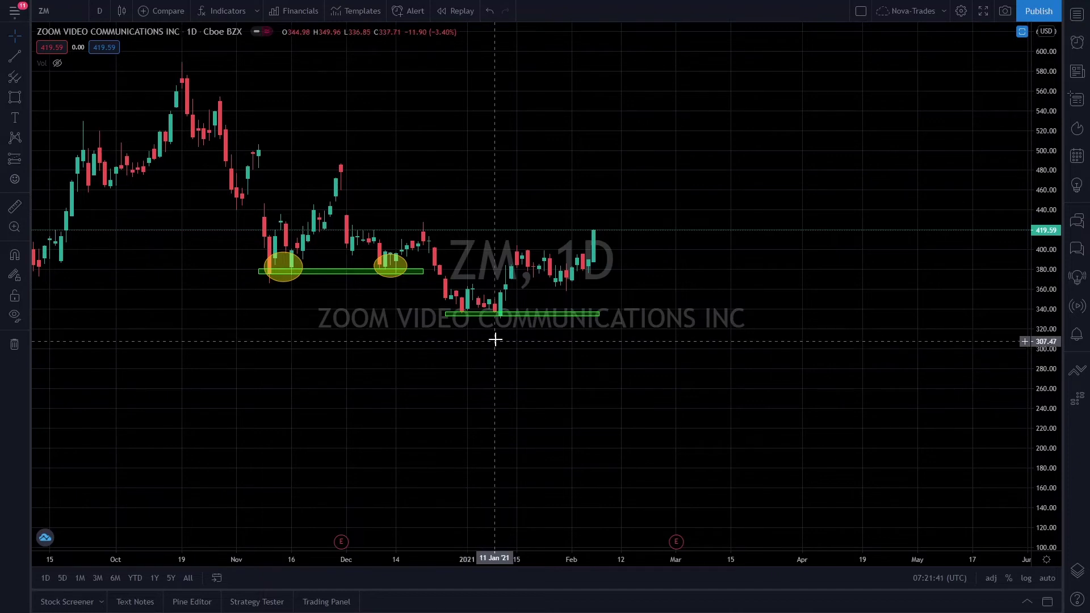
left_click_drag(494, 338, 462, 348)
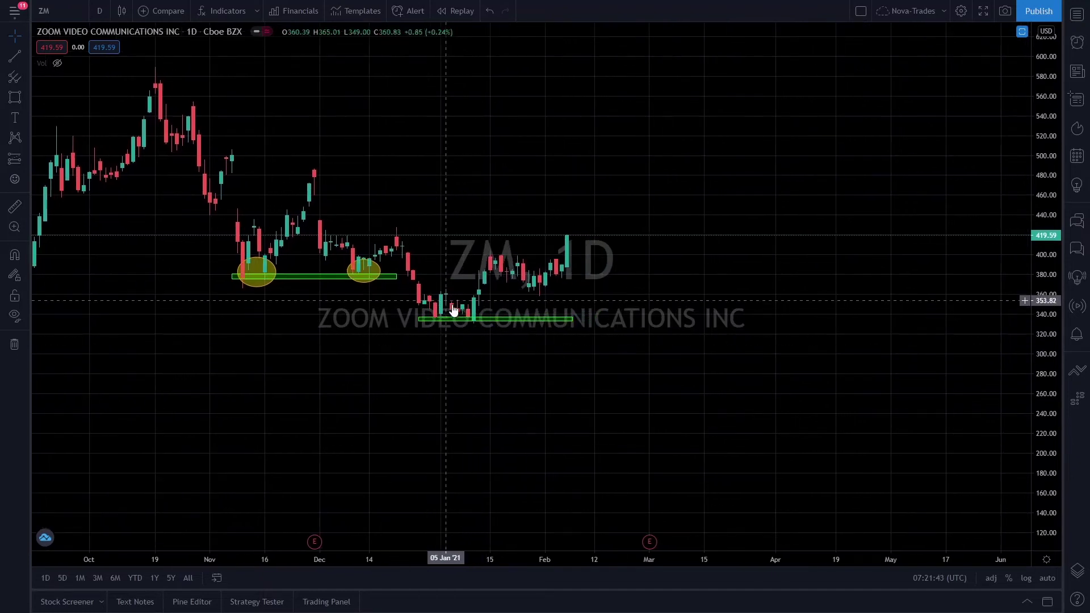
left_click_drag(499, 309, 489, 311)
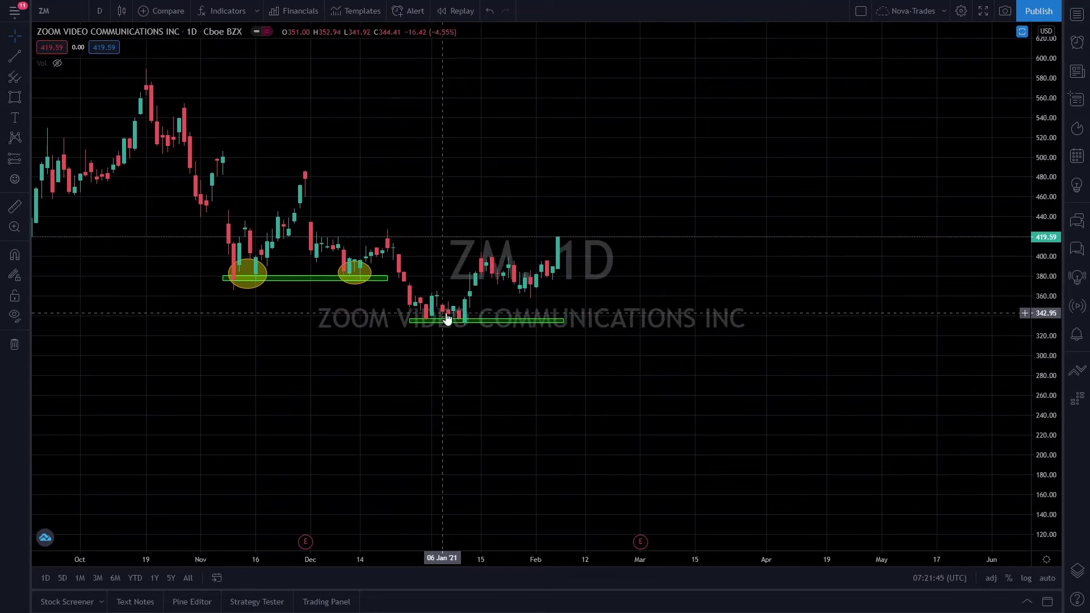
left_click_drag(537, 278, 518, 275)
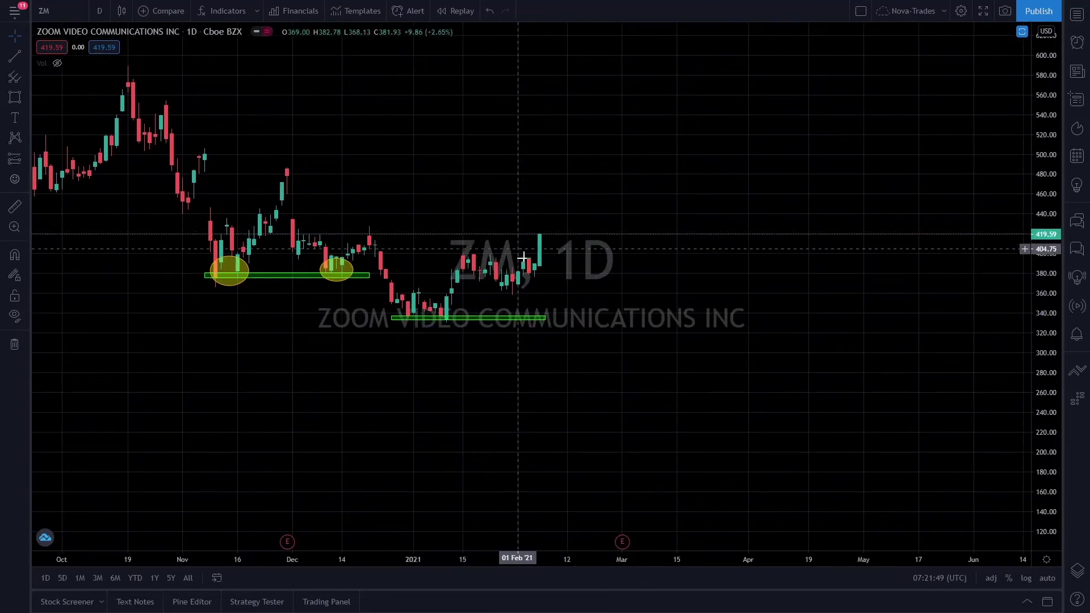
left_click_drag(583, 315, 741, 307)
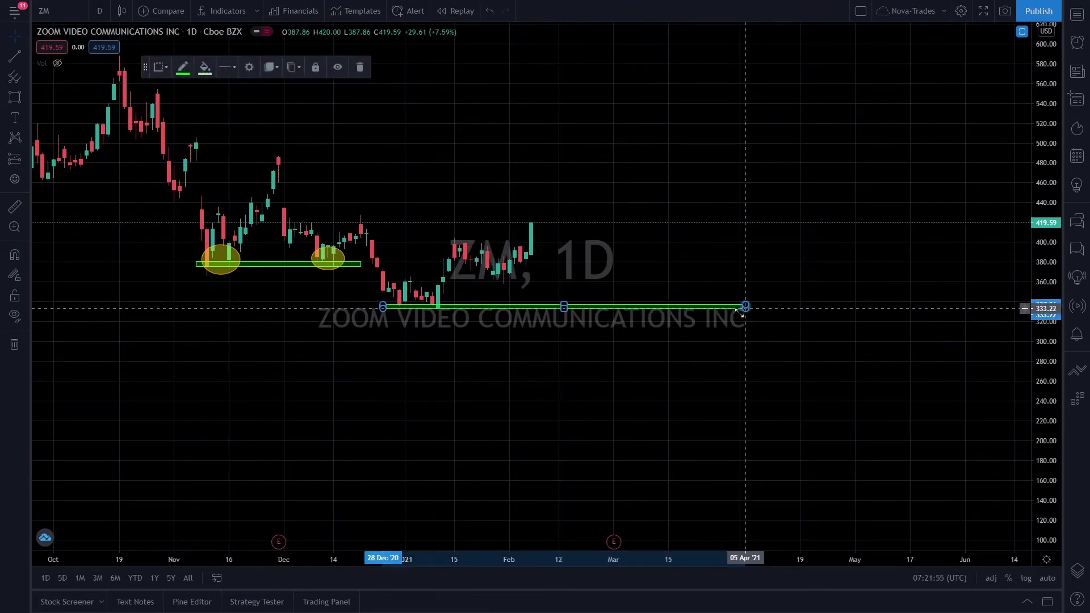
left_click(658, 357)
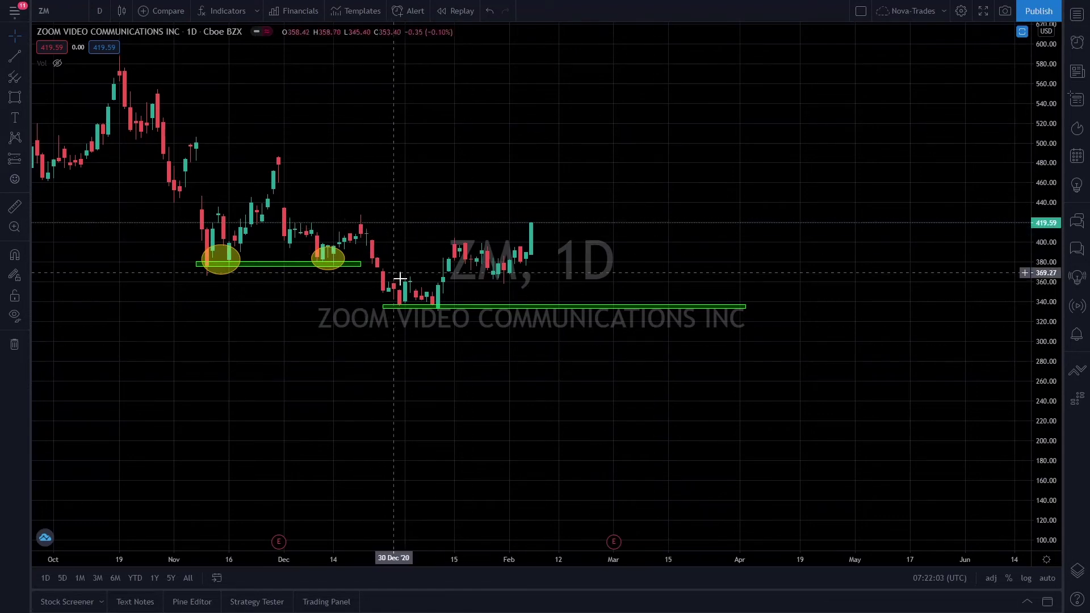
Inspect the lower green box, then shift the chart toward later dates.
left_click(438, 307)
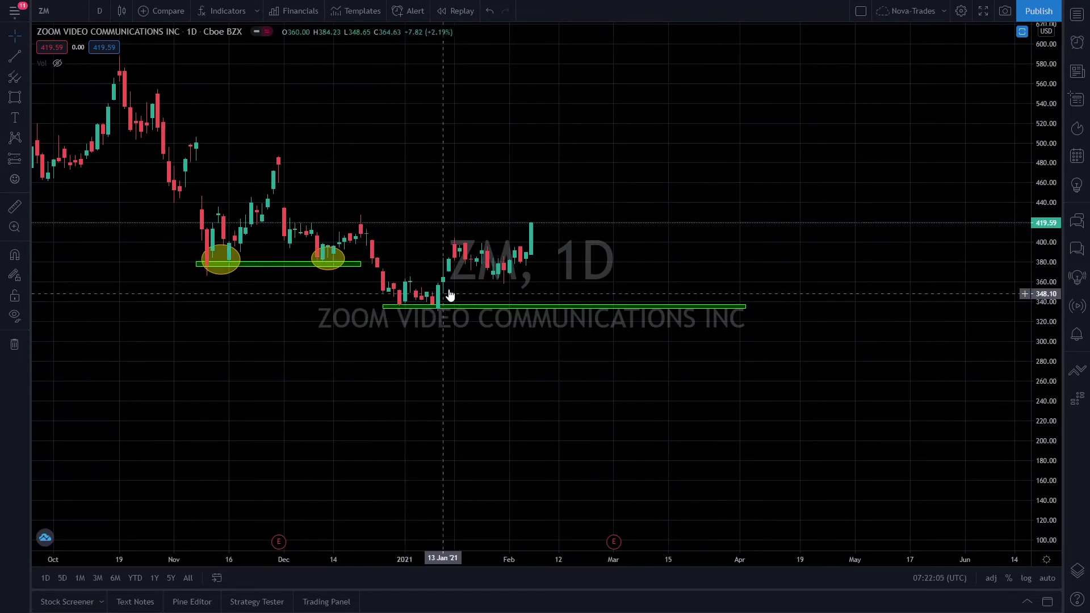
left_click(488, 319)
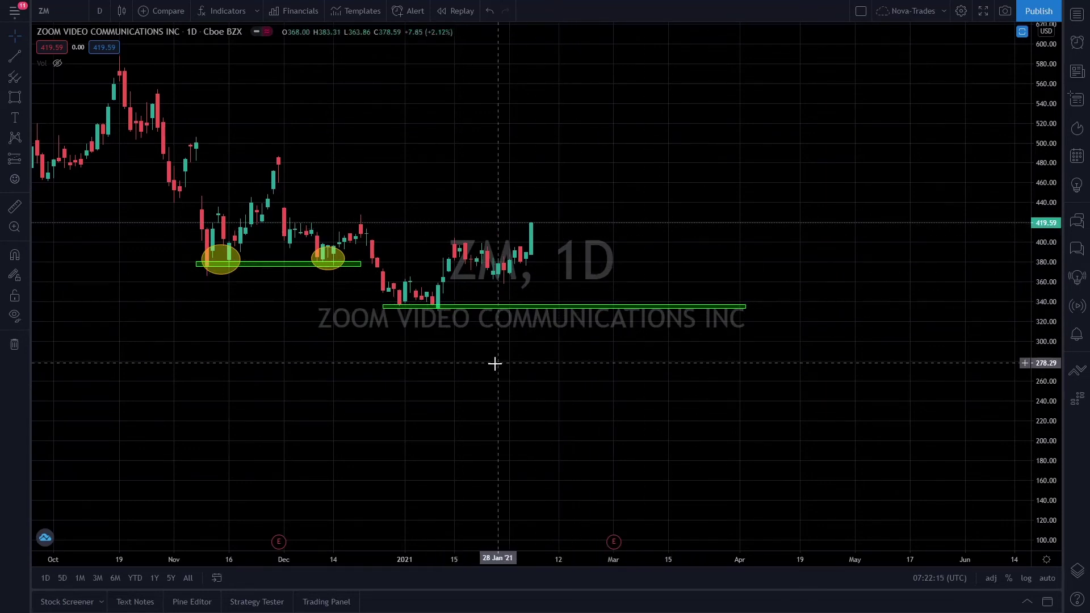
left_click_drag(494, 363, 418, 360)
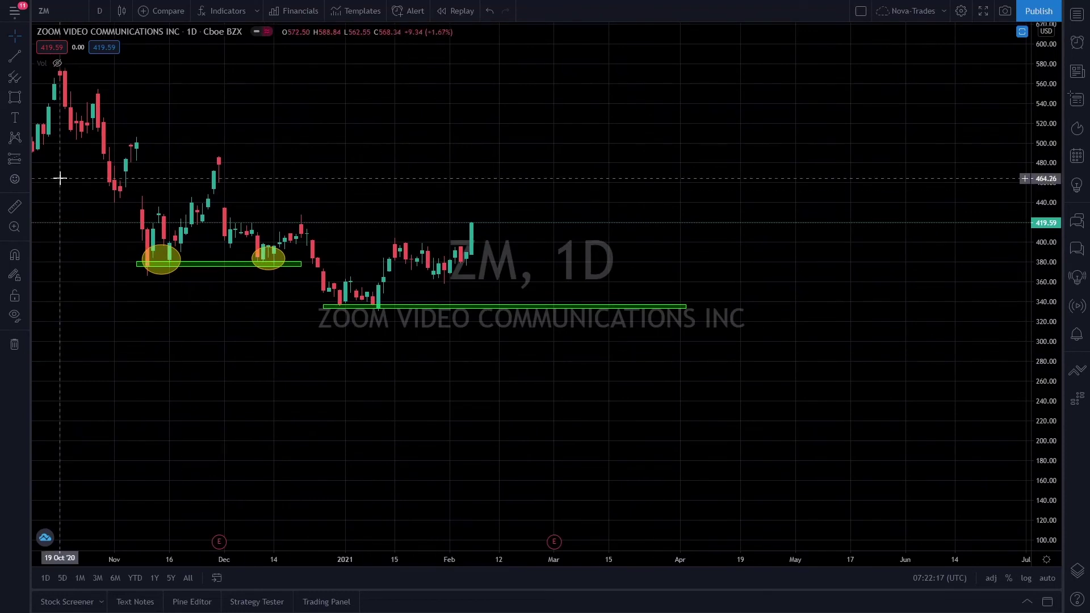
left_click(25, 98)
left_click(78, 217)
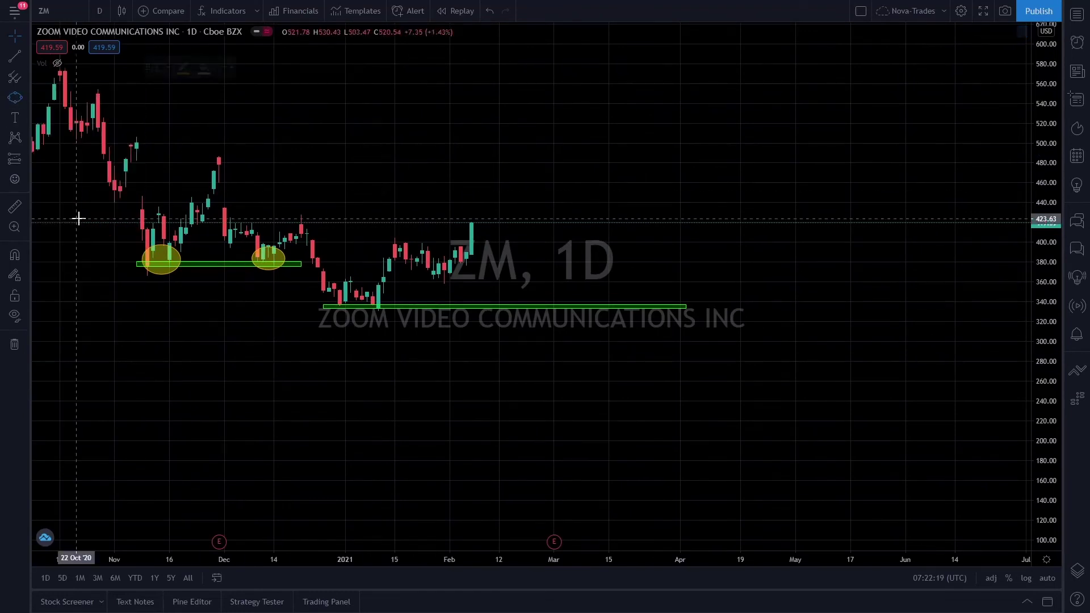
left_click(416, 274)
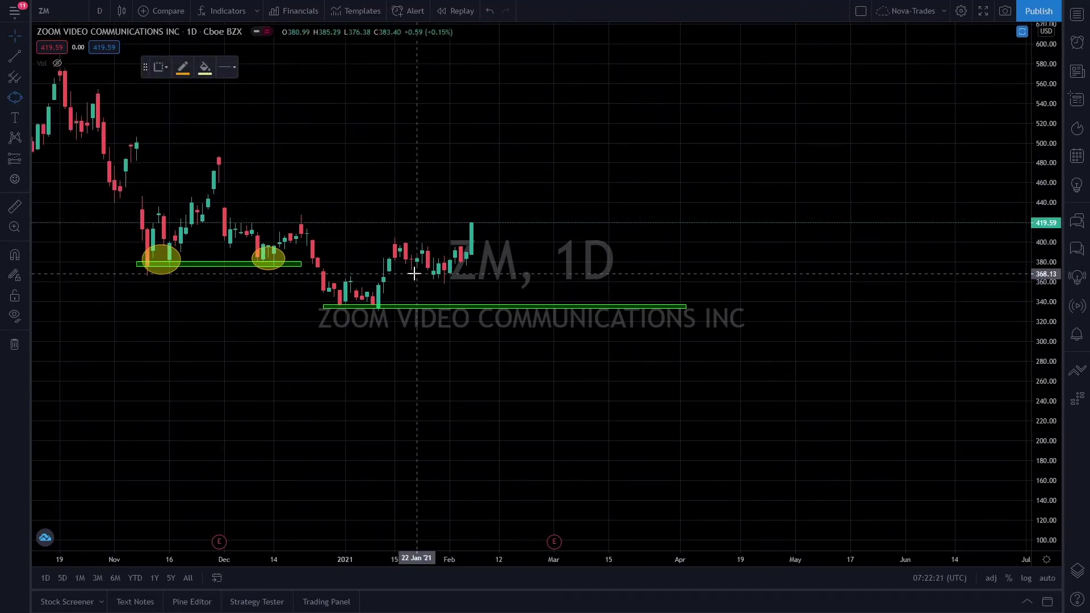
left_click(464, 273)
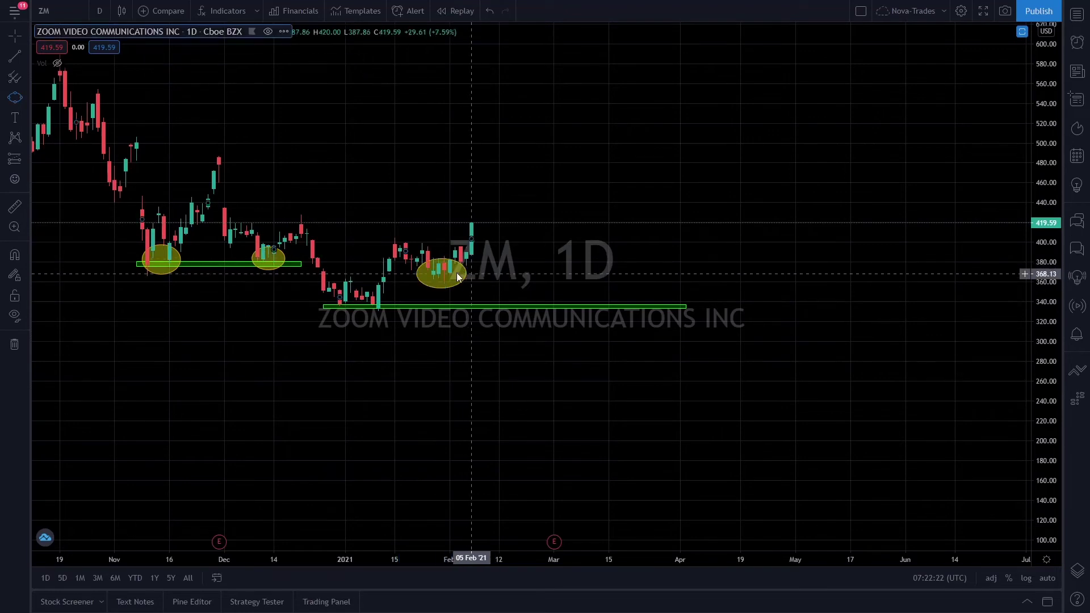
left_click(457, 266)
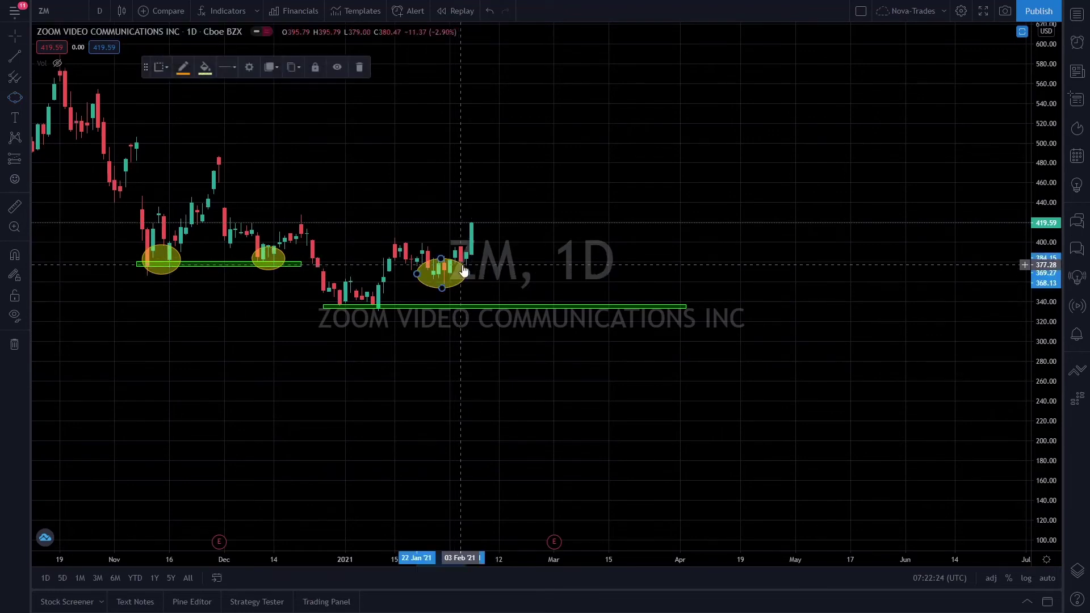
left_click(364, 66)
Draw a thin green rectangle near 362–366 from 22 Jan '21, stretched to early April.
left_click(27, 103)
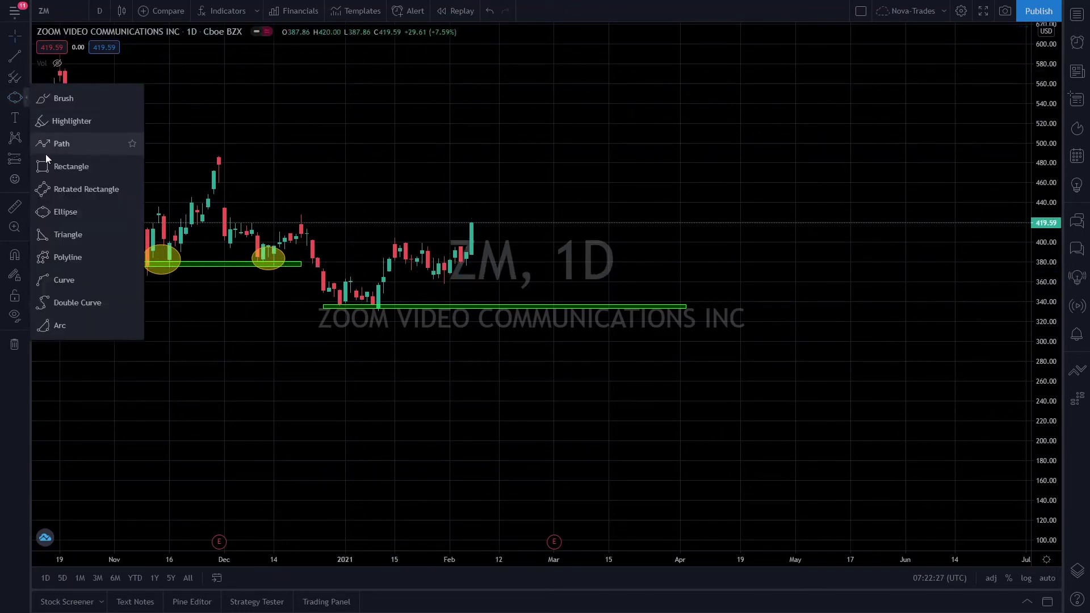
left_click(57, 163)
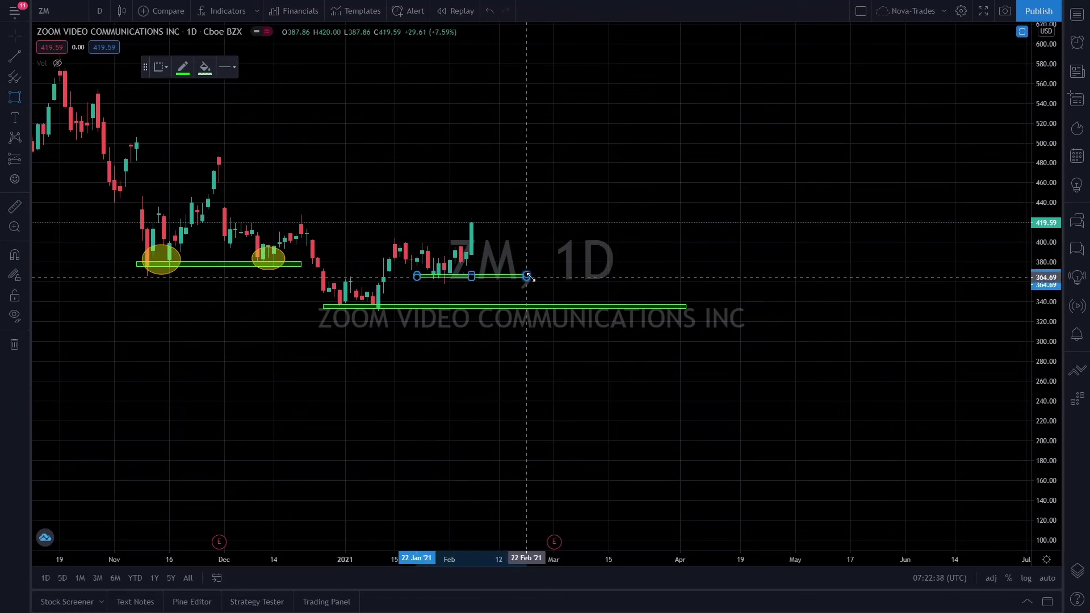
left_click_drag(565, 277, 680, 278)
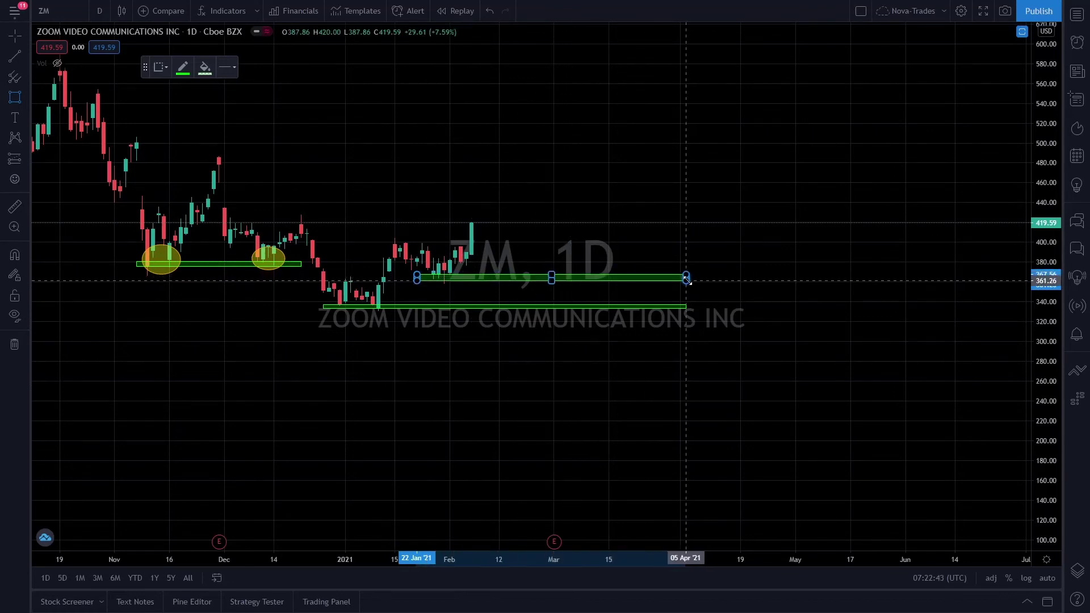
left_click(669, 253)
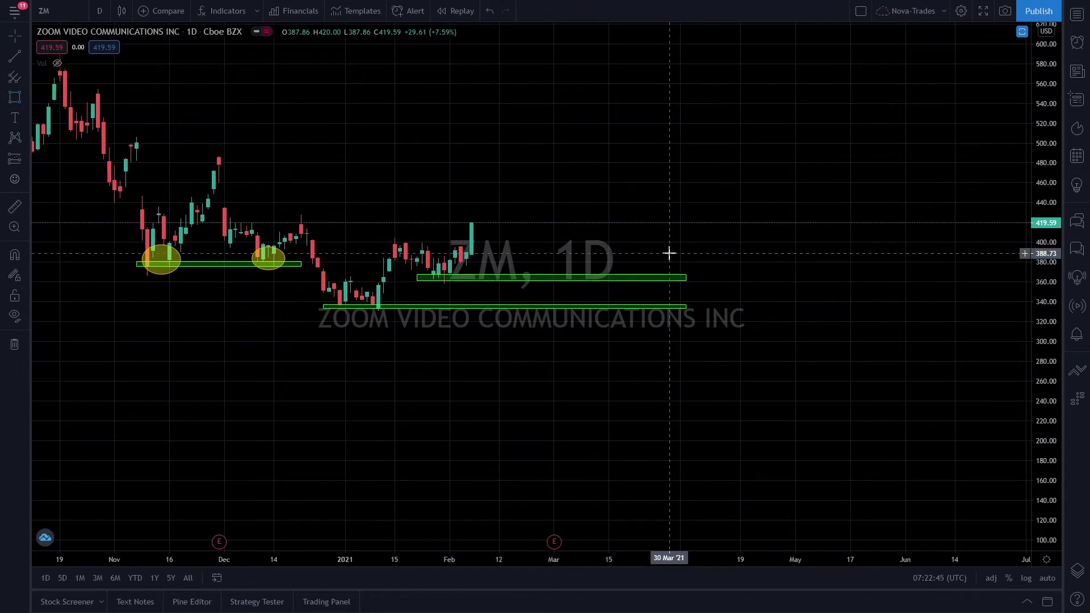
Zoom in on the October–February candles and stretch them vertically.
scroll(567, 244, "left", 2)
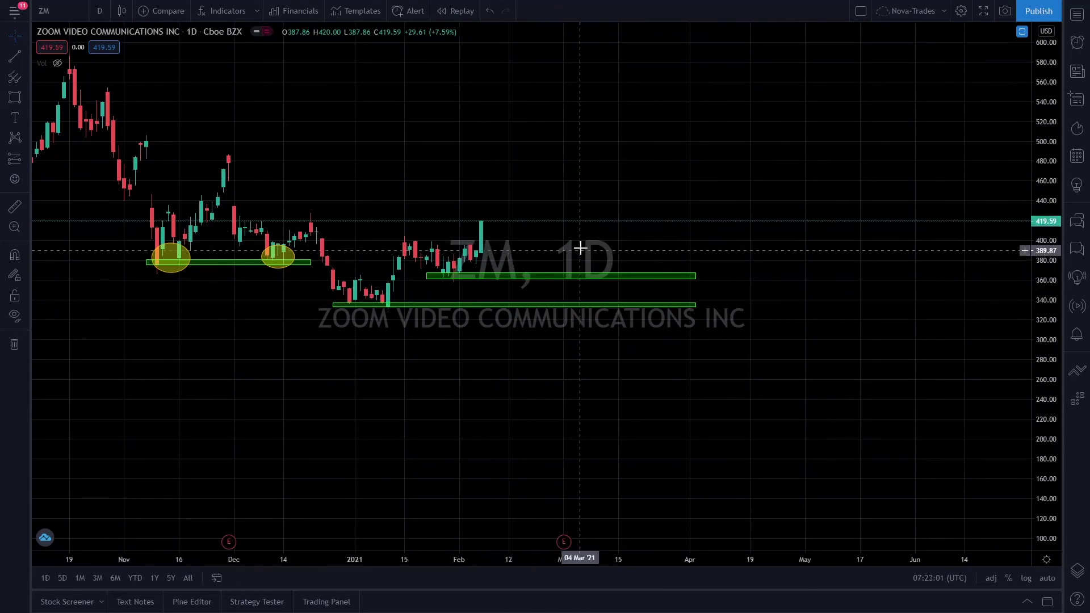
left_click_drag(580, 247, 613, 268)
left_click_drag(306, 203, 506, 288)
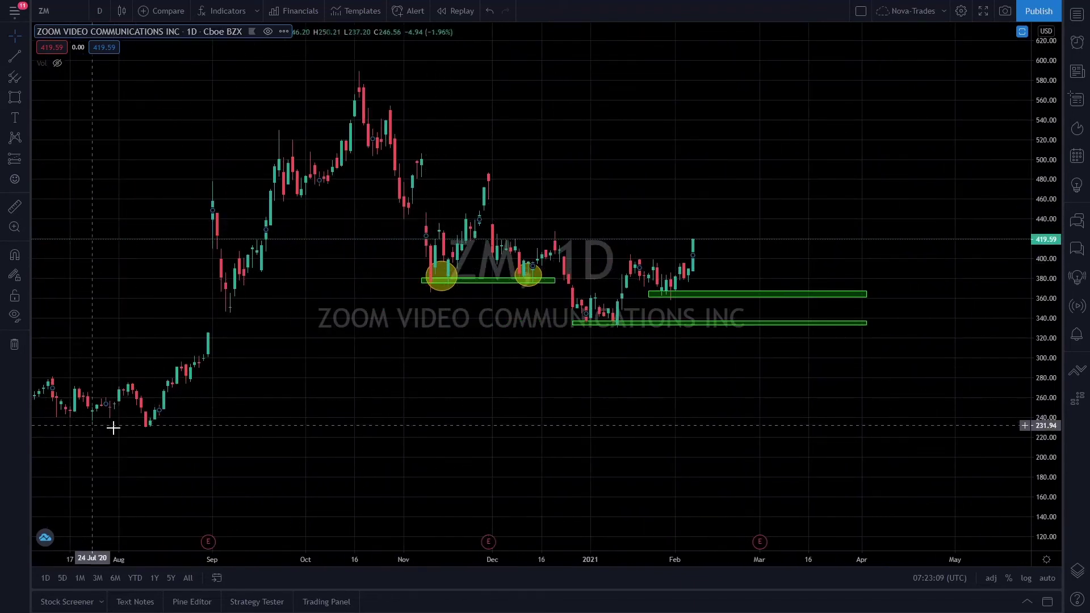
left_click_drag(421, 377, 360, 367)
scroll(202, 394, "up", 3)
left_click_drag(203, 394, 439, 393)
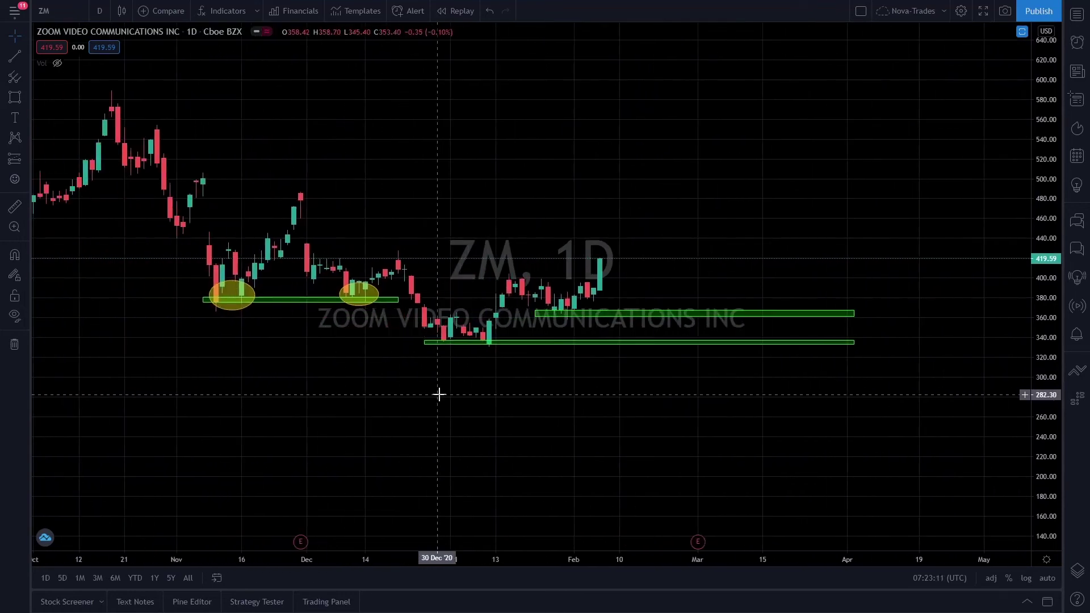
left_click_drag(1044, 348, 765, 279)
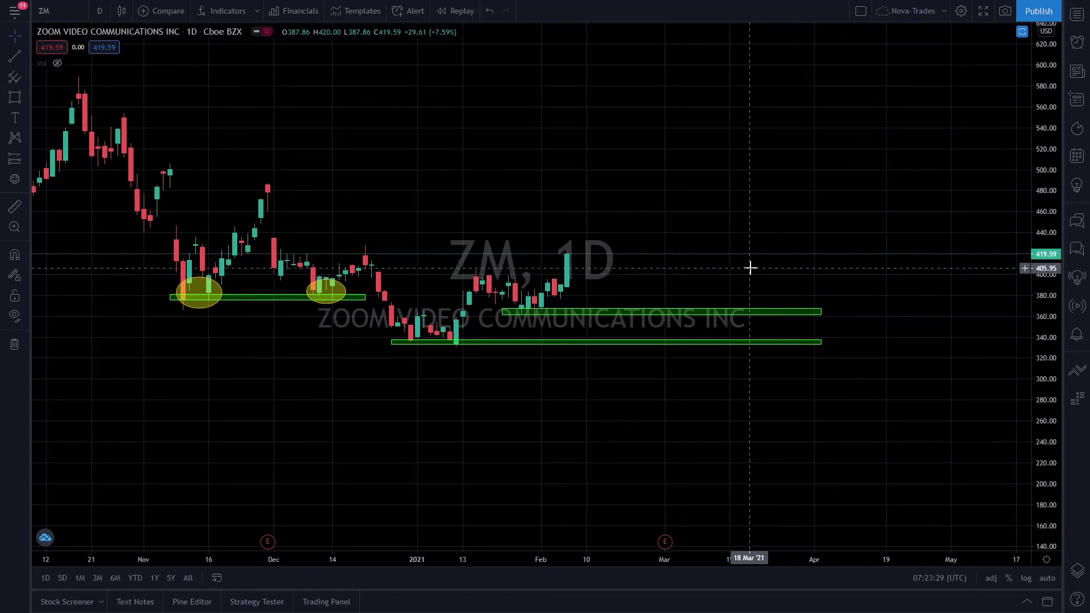
Pan back until the May–August 2020 candles show beside the support boxes.
left_click_drag(717, 254, 879, 271)
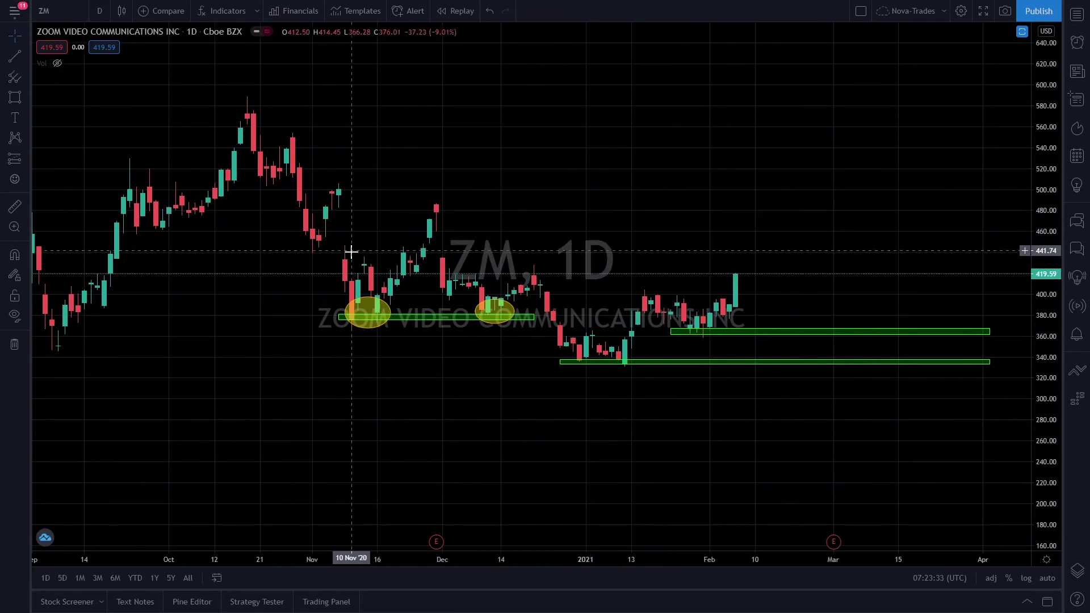
left_click_drag(392, 258, 245, 250)
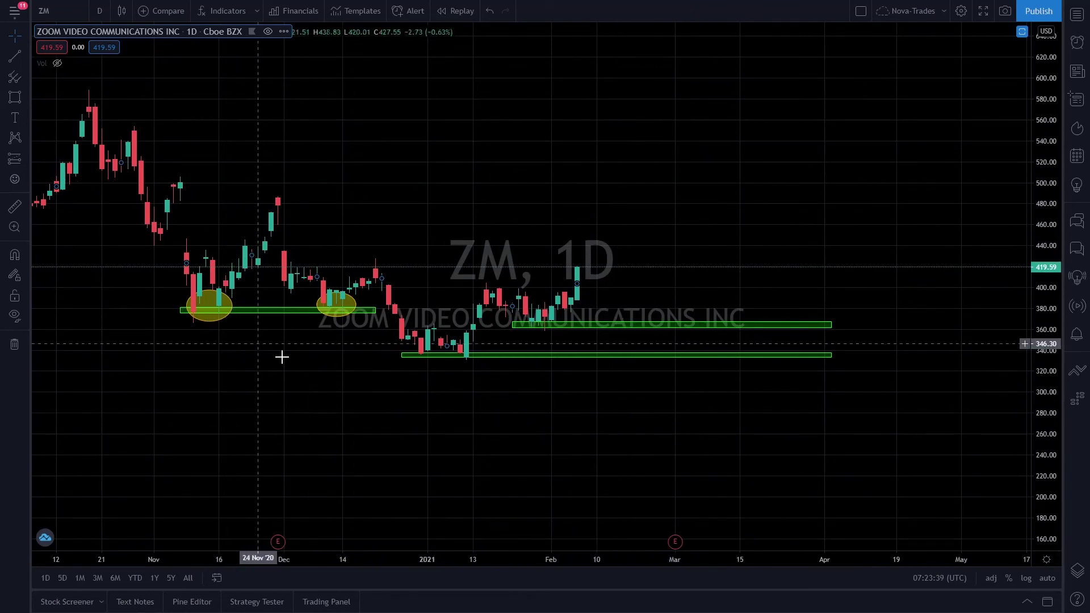
left_click_drag(276, 275, 314, 275)
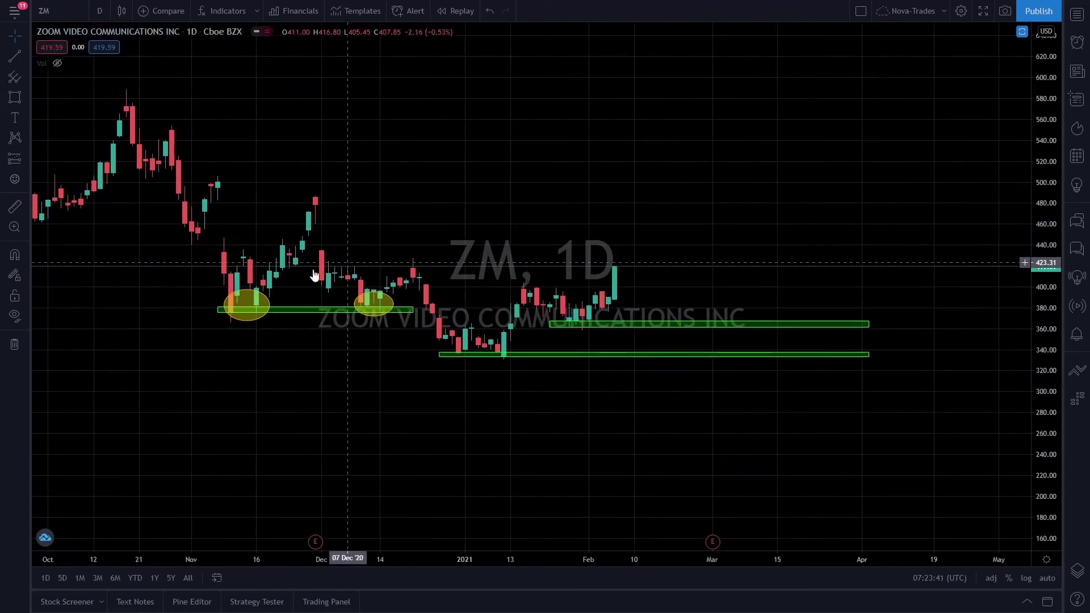
scroll(138, 294, "down", 3)
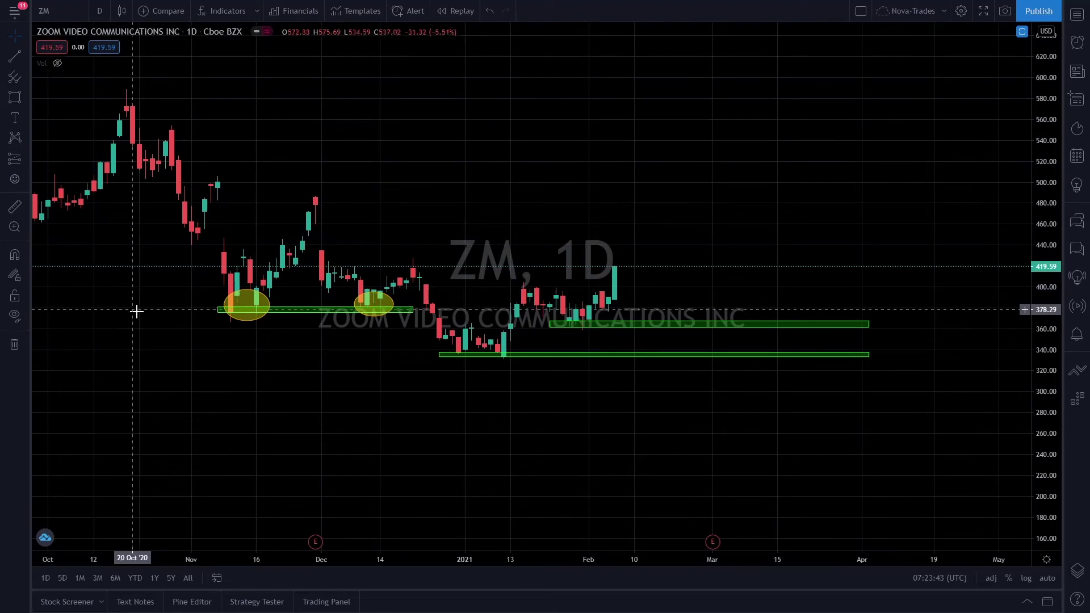
scroll(136, 311, "left", 6)
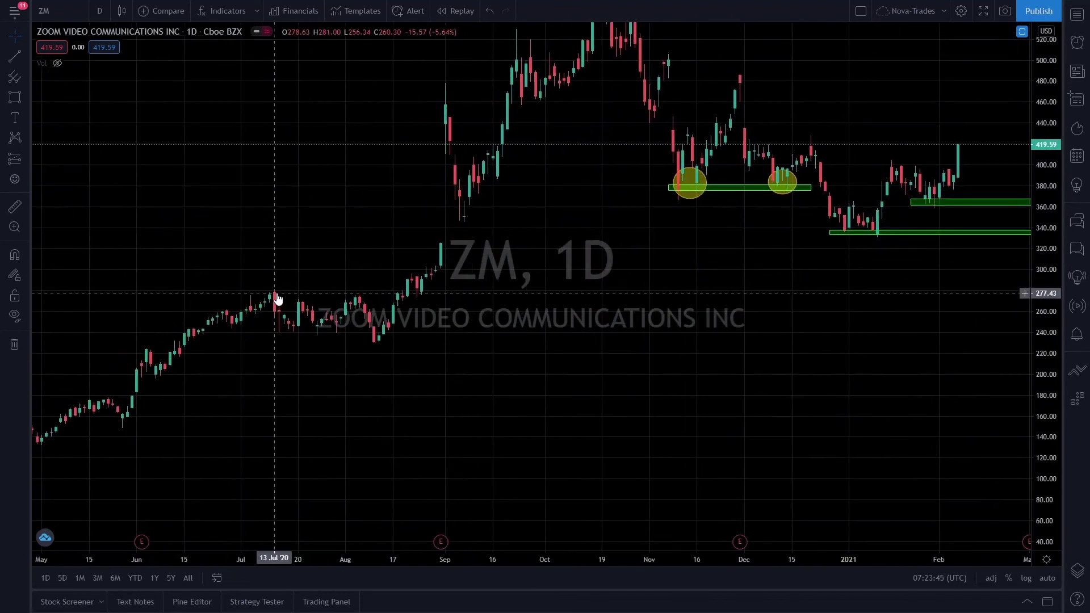
scroll(407, 299, "right", 3)
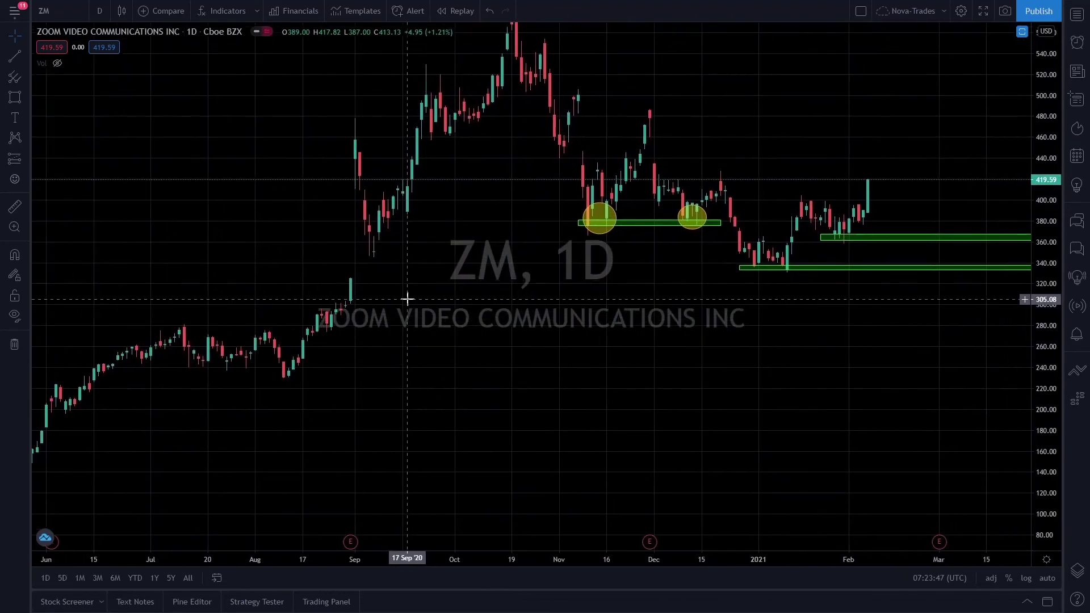
scroll(432, 285, "up", 2)
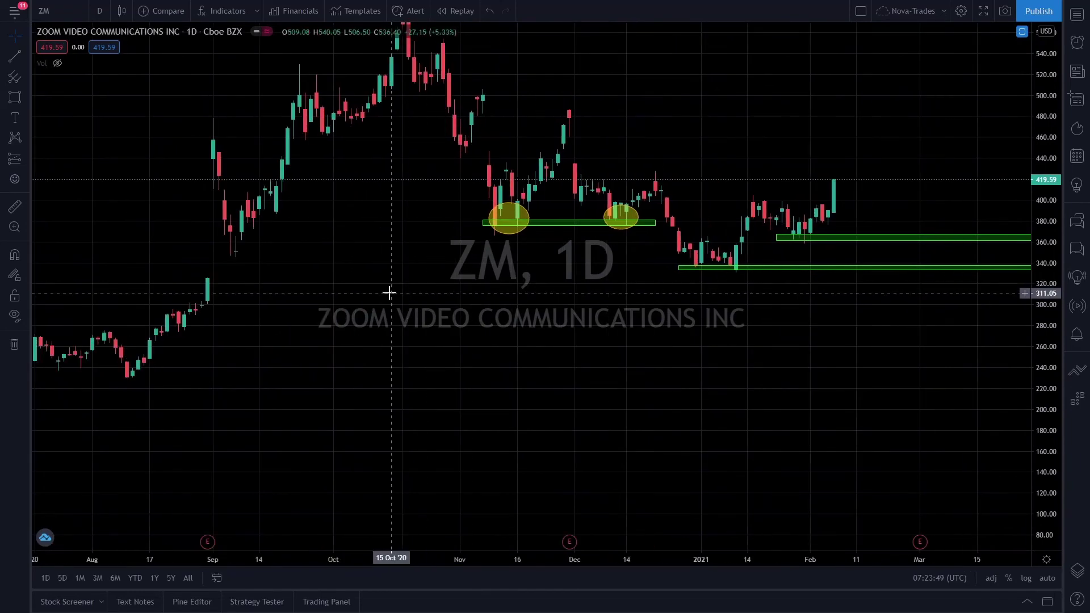
left_click_drag(279, 312, 462, 273)
scroll(451, 274, "down", 2)
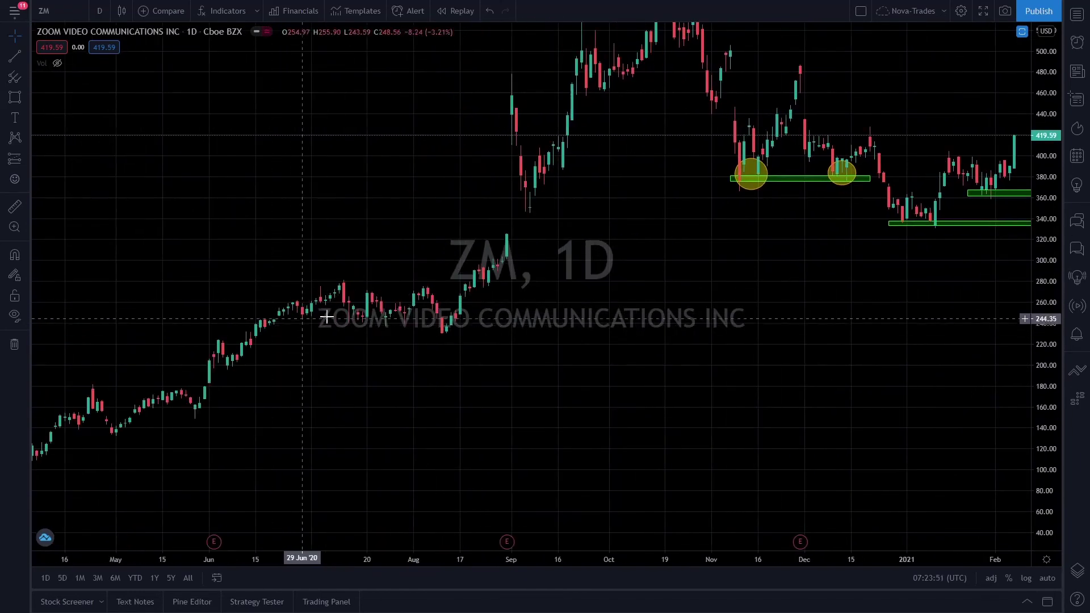
scroll(123, 238, "right", 1)
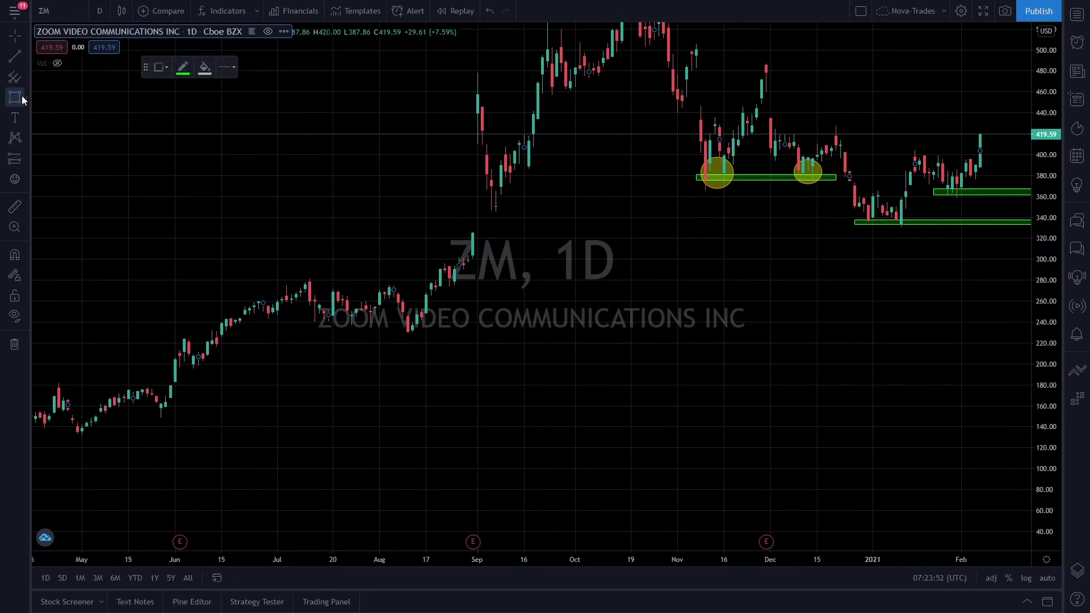
Draw a red-bordered range box near 280 spanning 30 Jun to 27 Aug 2020.
left_click(183, 67)
left_click(192, 101)
left_click(205, 66)
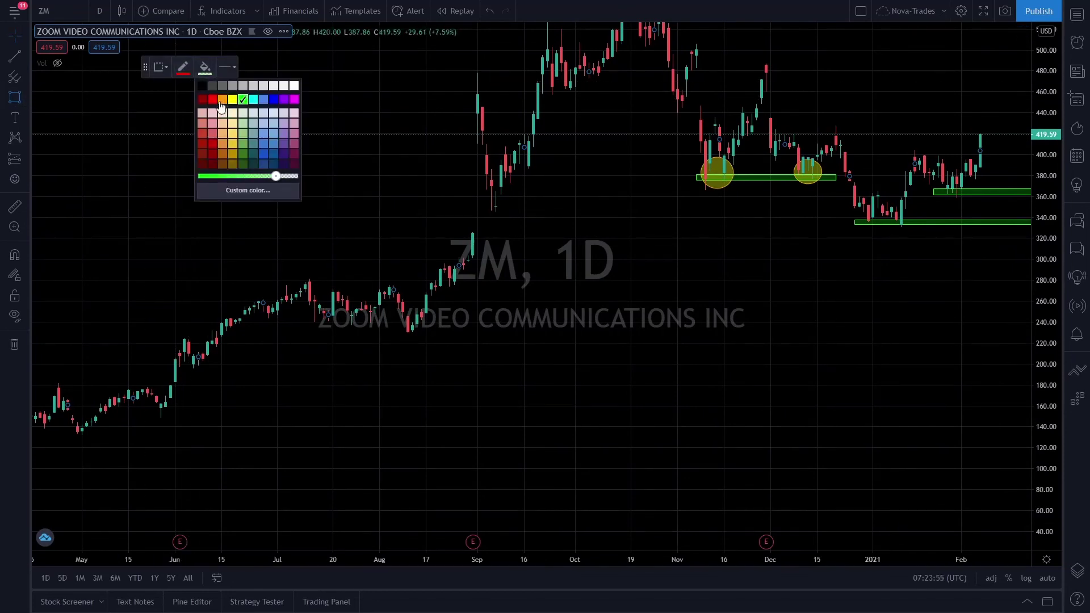
left_click(220, 107)
left_click_drag(273, 281, 463, 280)
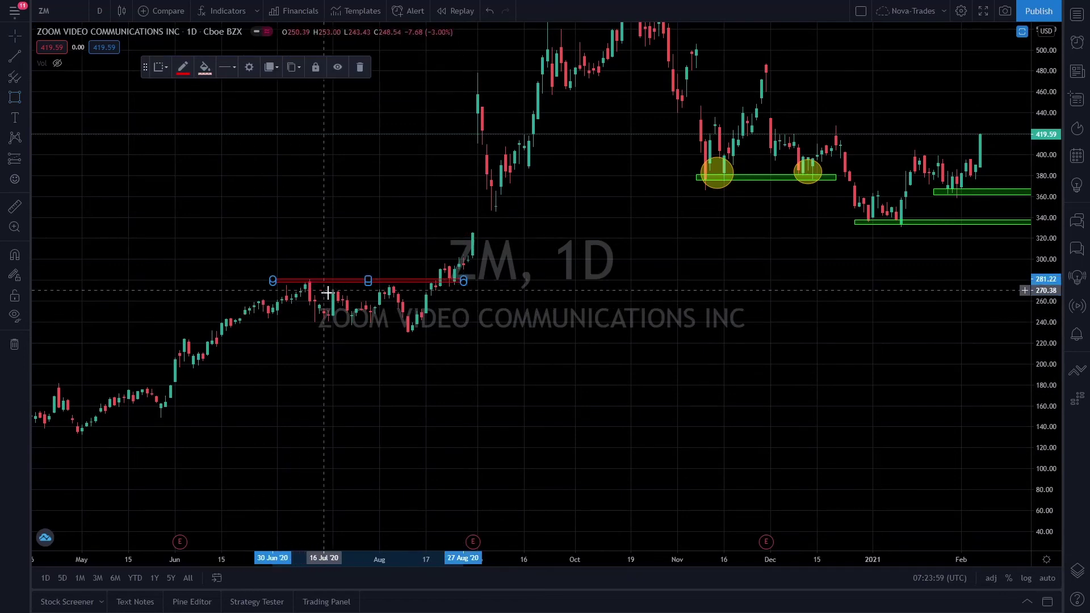
Draw a box along the mid-2020 range low near 240 with green fill and green border.
left_click(15, 97)
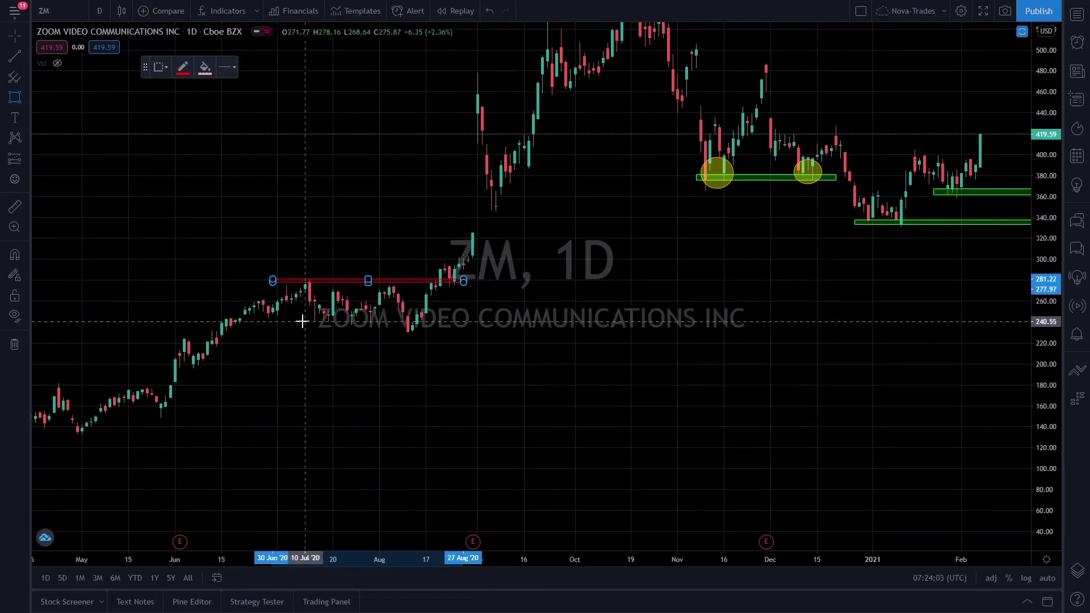
left_click_drag(301, 321, 421, 326)
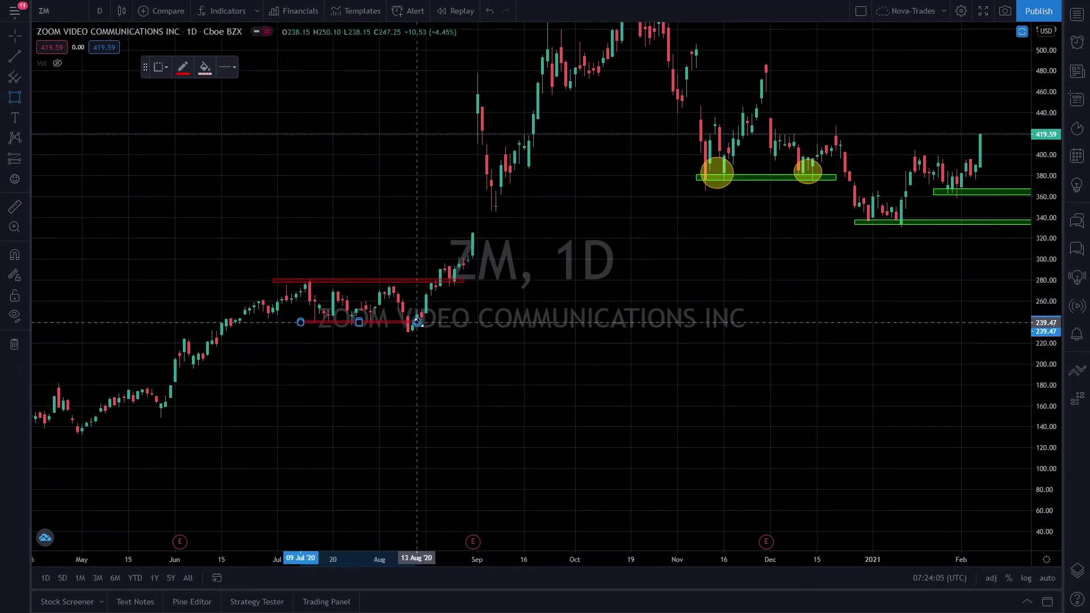
left_click(205, 67)
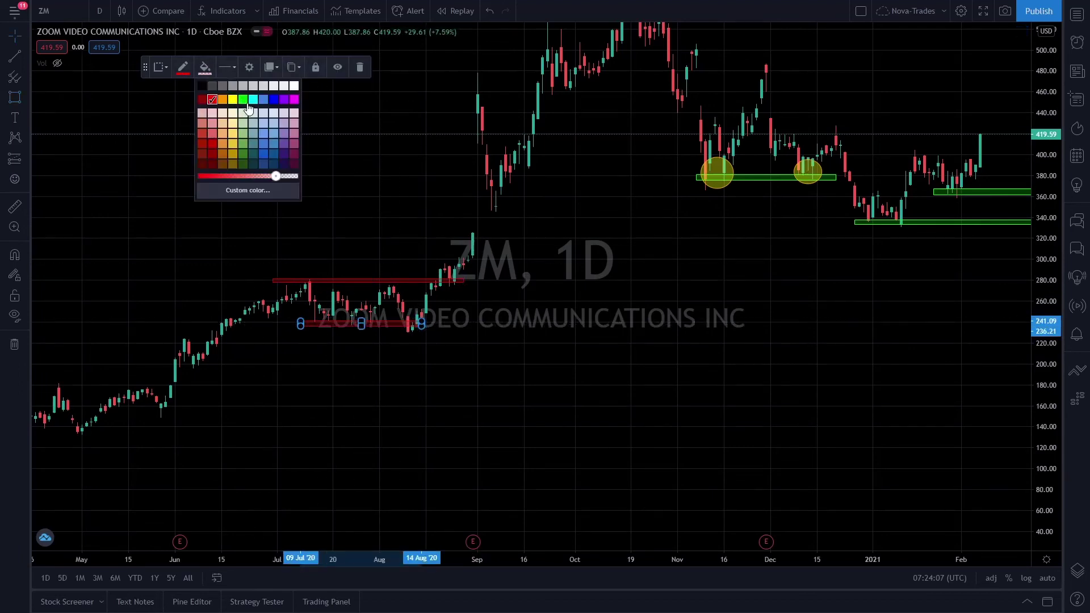
left_click(243, 100)
left_click(183, 67)
left_click(221, 99)
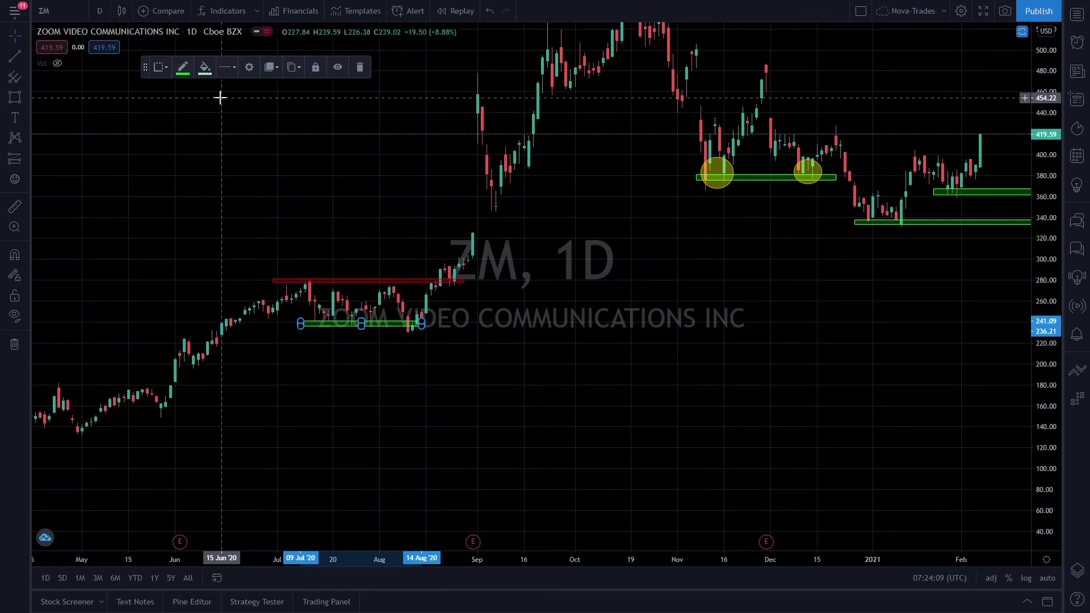
left_click(516, 311)
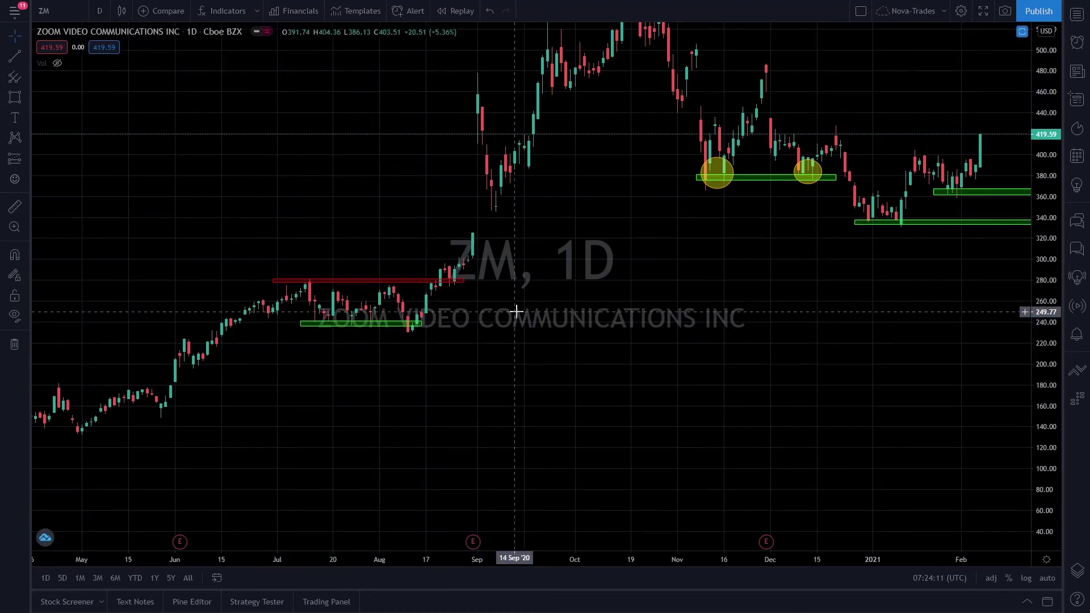
Delete the red box near 280.
left_click_drag(516, 311, 390, 441)
left_click_drag(285, 392, 242, 415)
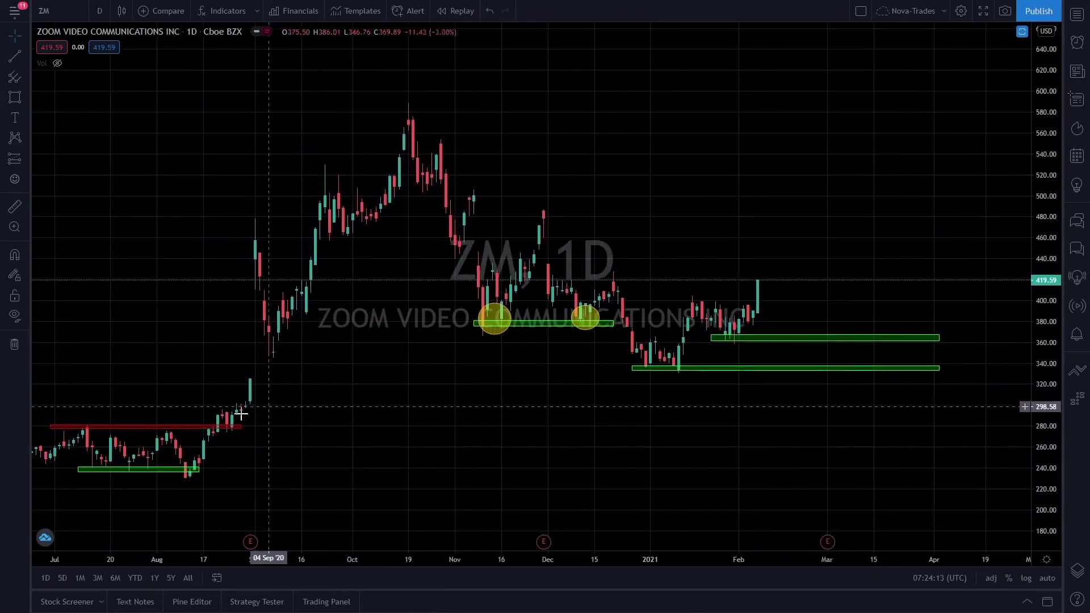
left_click(190, 428)
key("Delete")
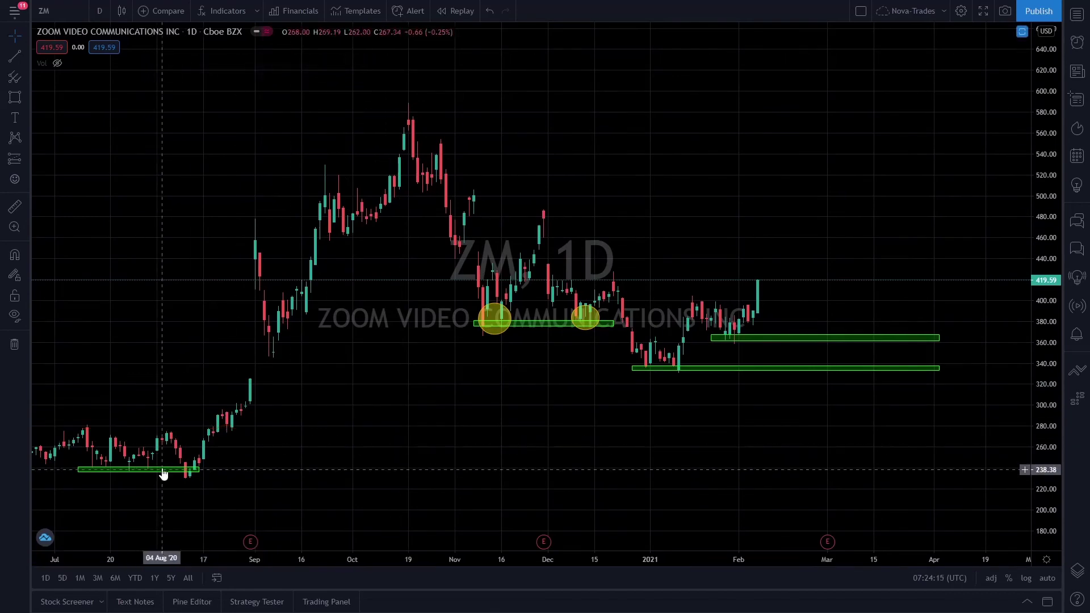
Delete the mid-2020 green box with its trash icon.
left_click(162, 474)
left_click(360, 66)
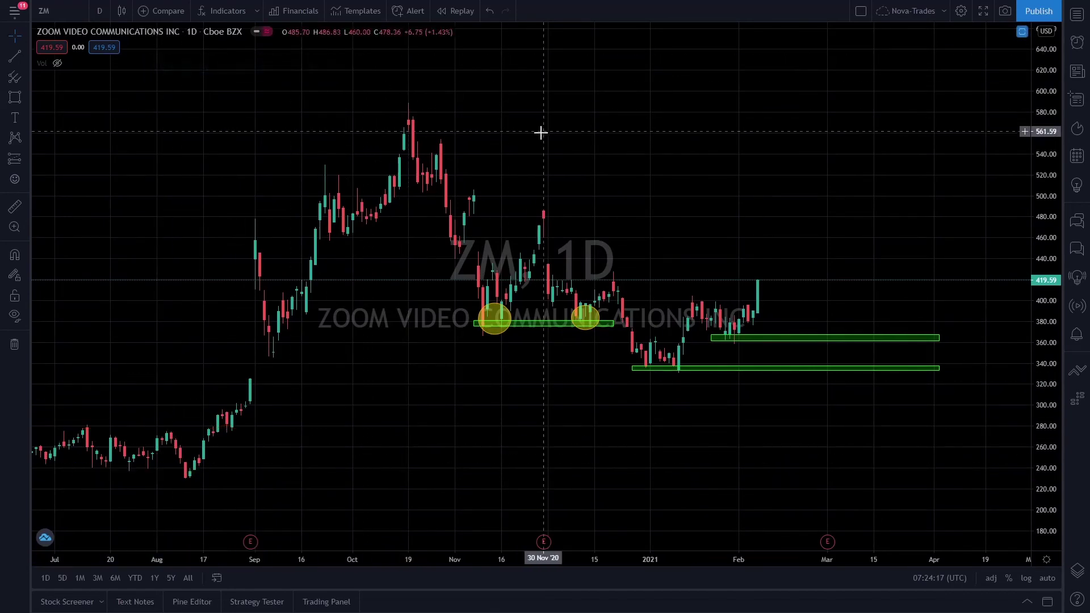
left_click_drag(541, 132, 379, 189)
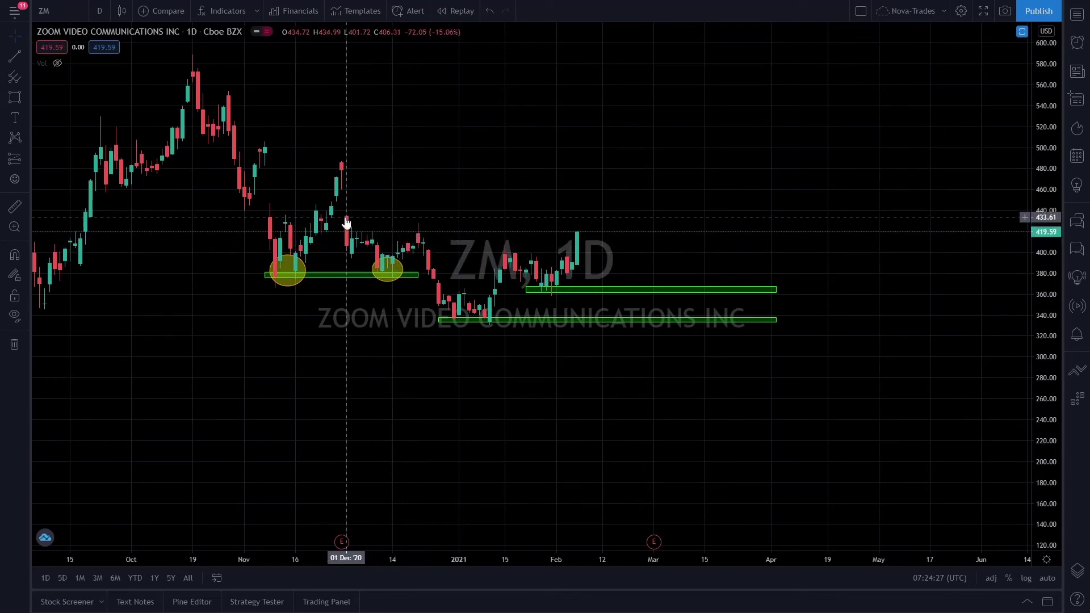
Draw a red-bordered, red-filled resistance box near 434 from 30 Nov 2020 to 05 Apr 2021.
key("alt+shift+r")
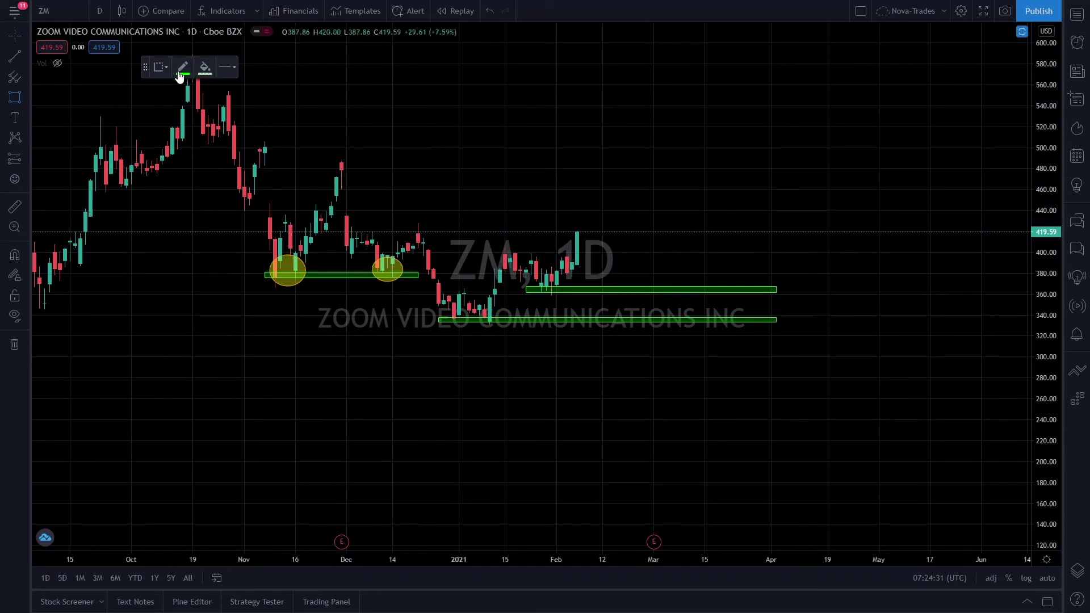
left_click(180, 77)
left_click(186, 99)
left_click(204, 67)
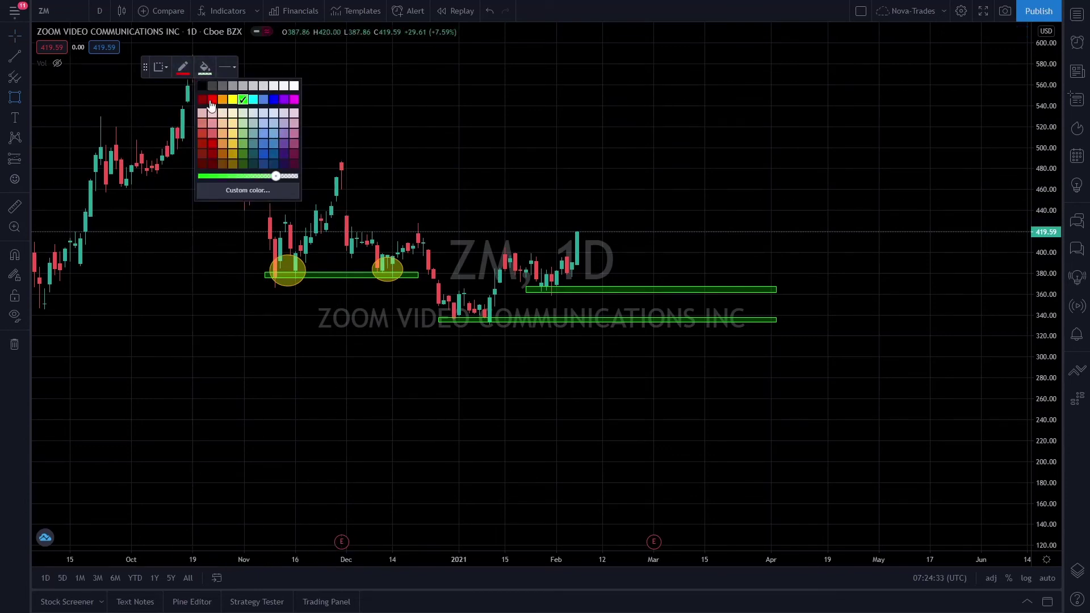
left_click(211, 101)
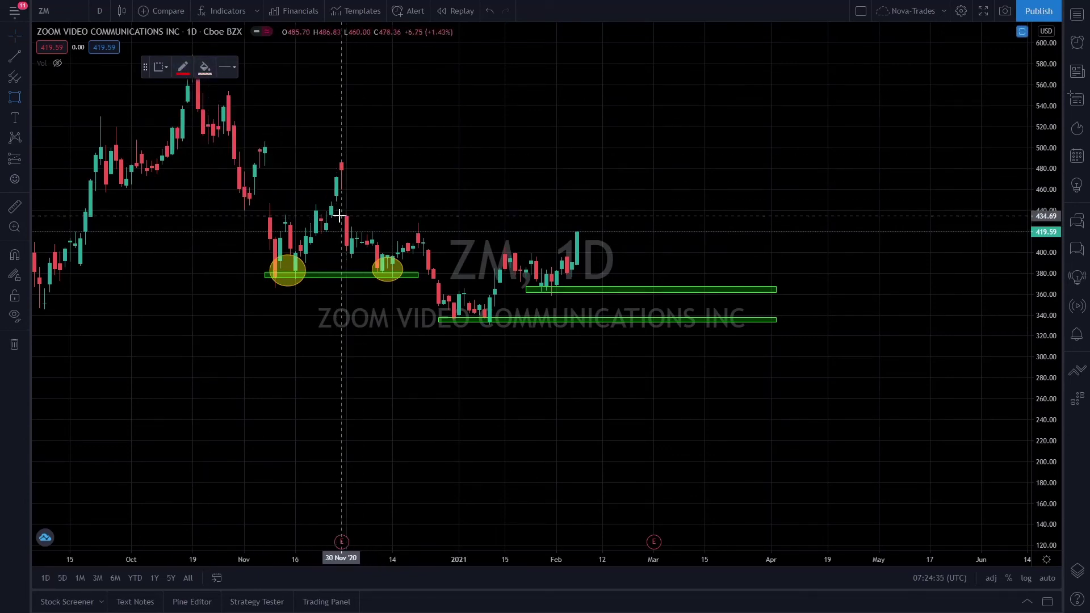
left_click(341, 216)
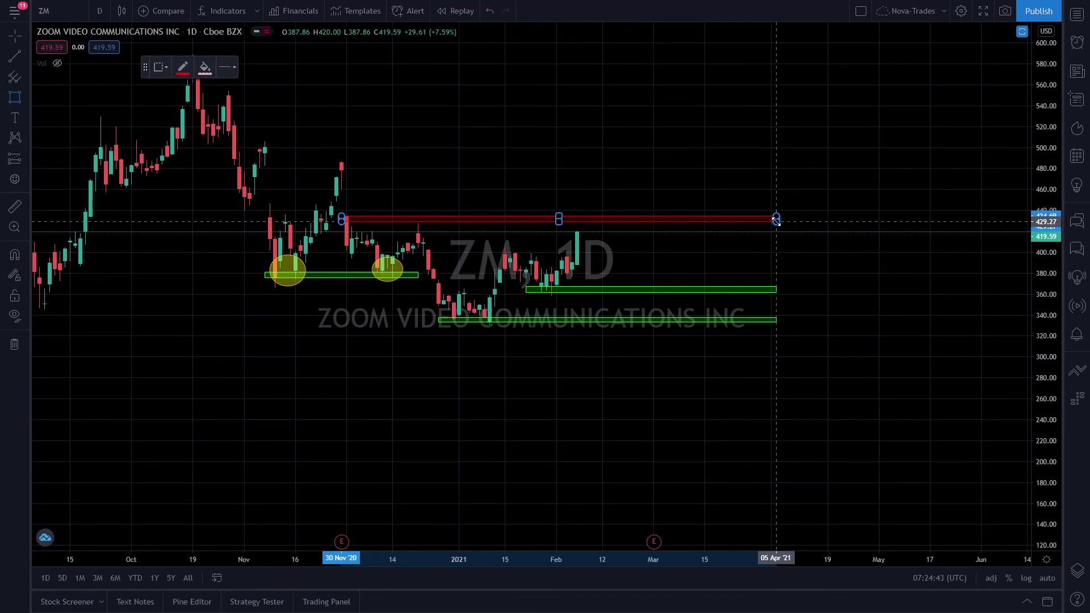
left_click(776, 220)
left_click(808, 226)
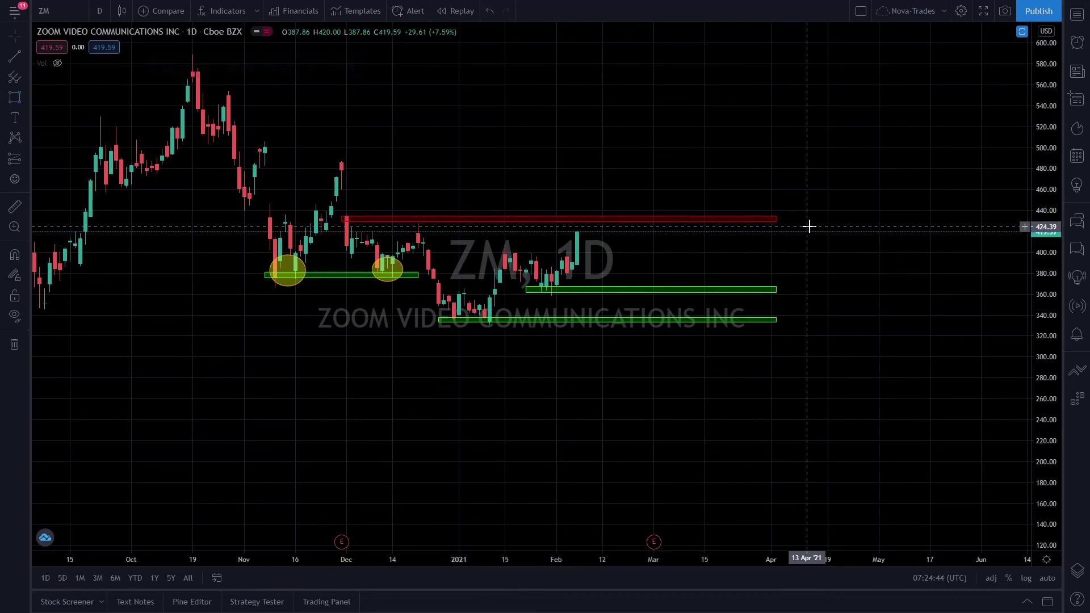
left_click(347, 221)
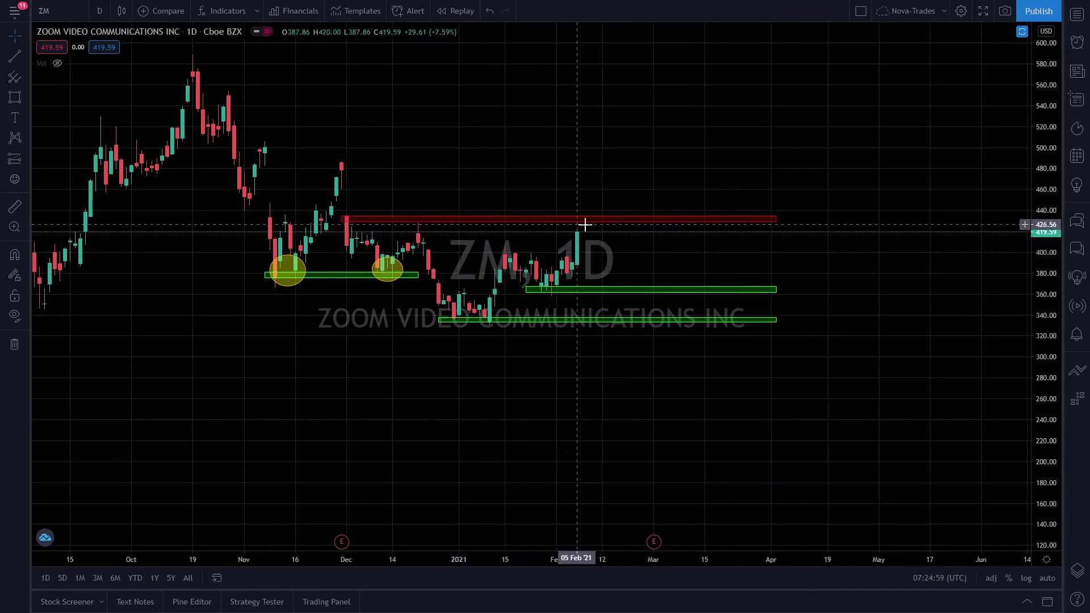
left_click_drag(591, 226, 555, 224)
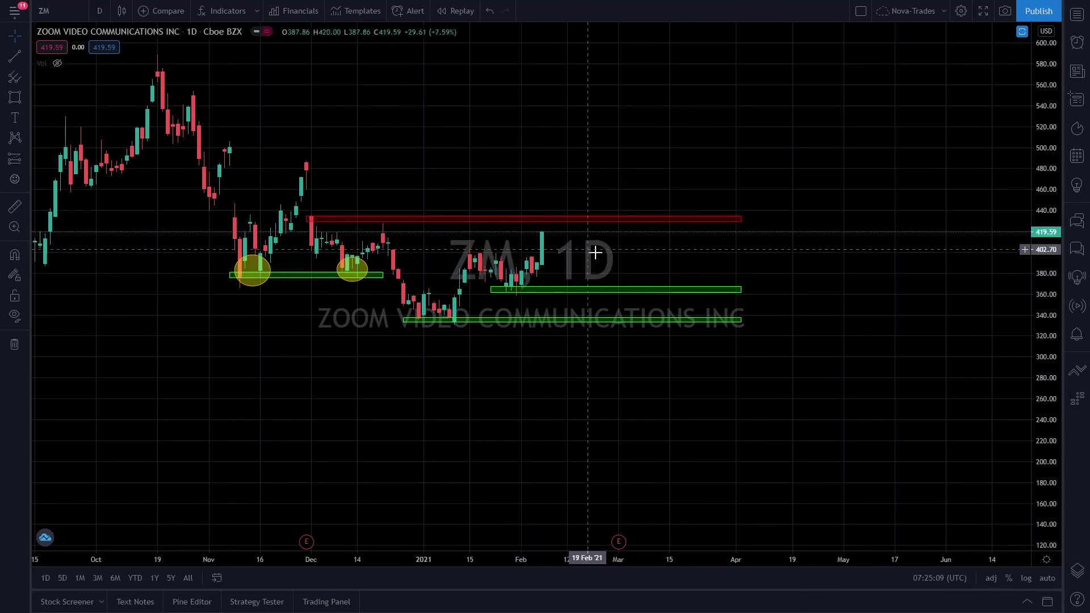
left_click_drag(590, 251, 567, 282)
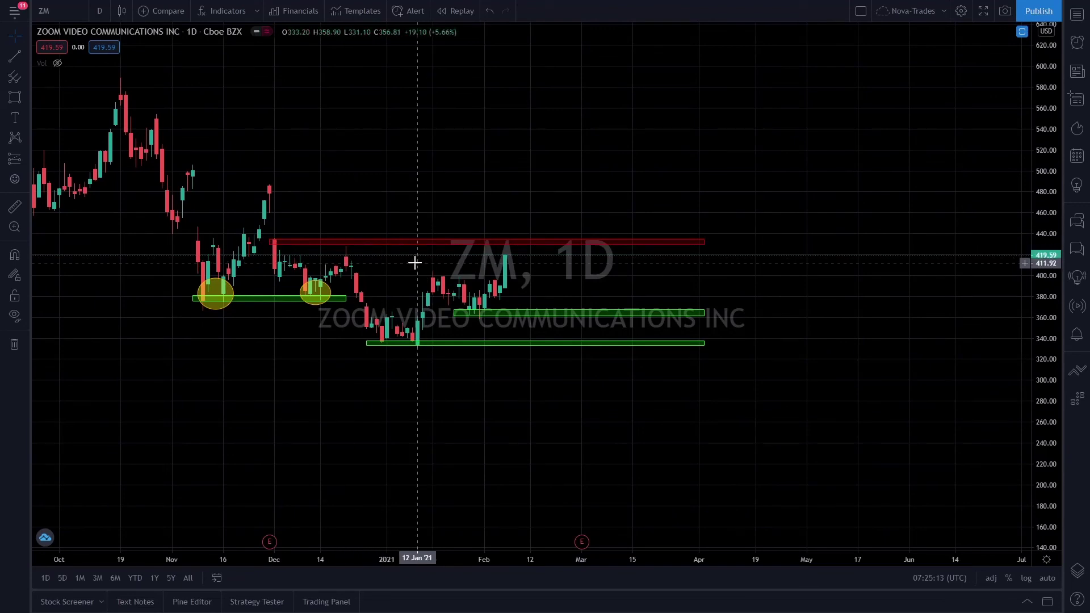
mouse_move(414, 265)
left_mouse_down()
mouse_move(417, 275)
mouse_move(452, 275)
mouse_move(429, 275)
left_mouse_up()
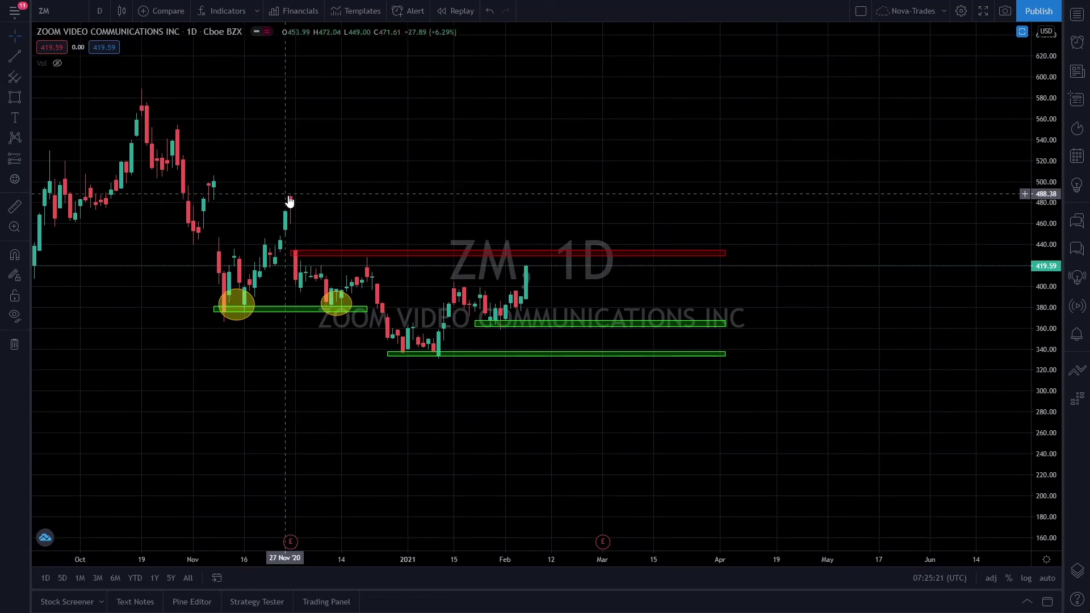
Draw a thin red resistance box near 487 from late November 2020 to 05 Apr 2021.
left_click(16, 97)
left_click_drag(275, 196, 725, 196)
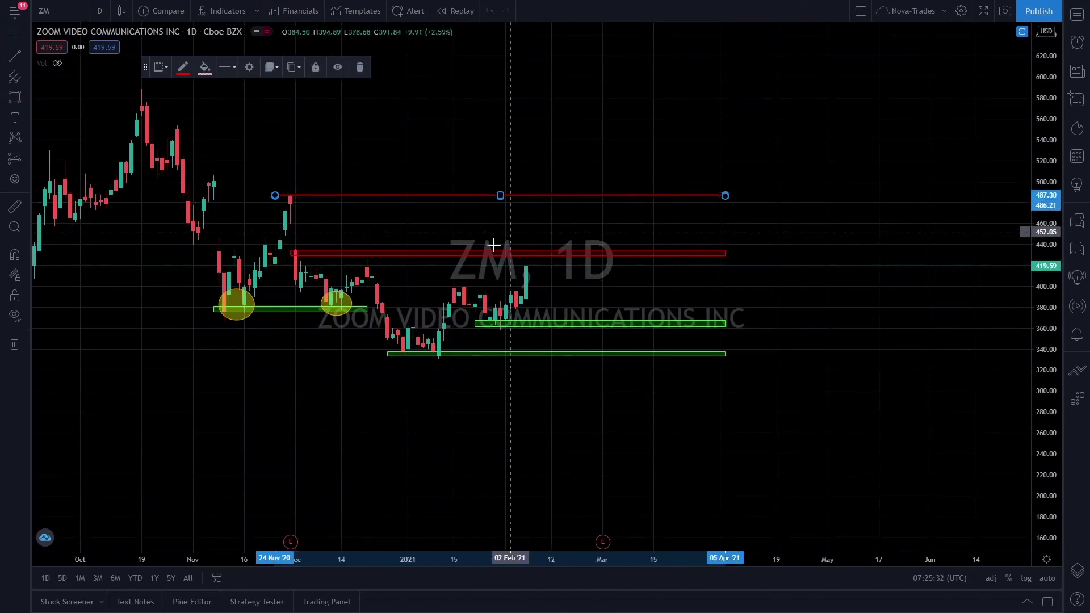
left_click(562, 183)
left_click_drag(578, 171, 632, 165)
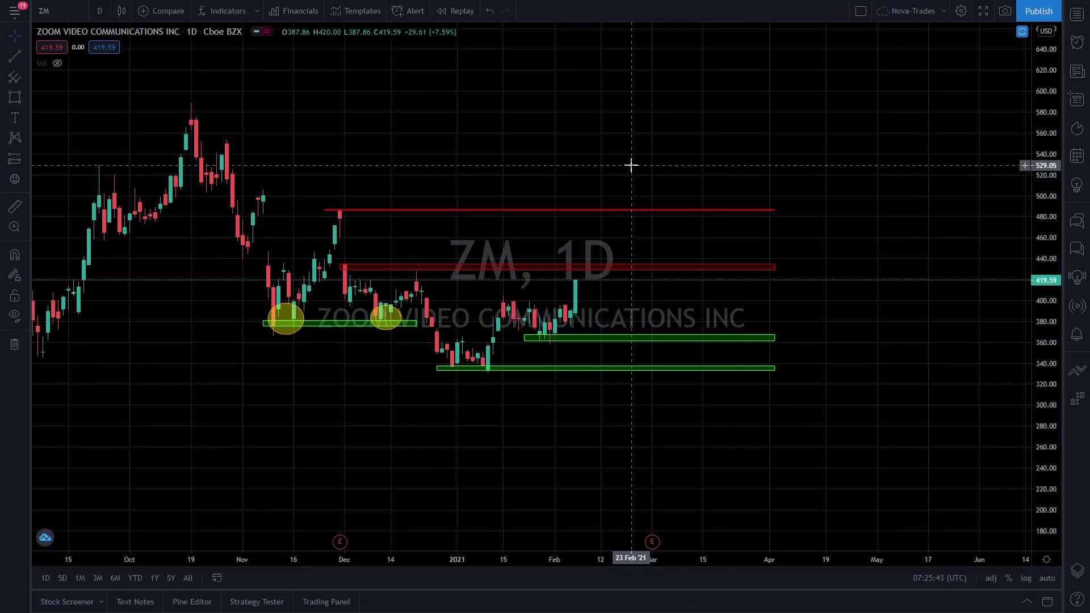
left_click_drag(591, 182, 590, 175)
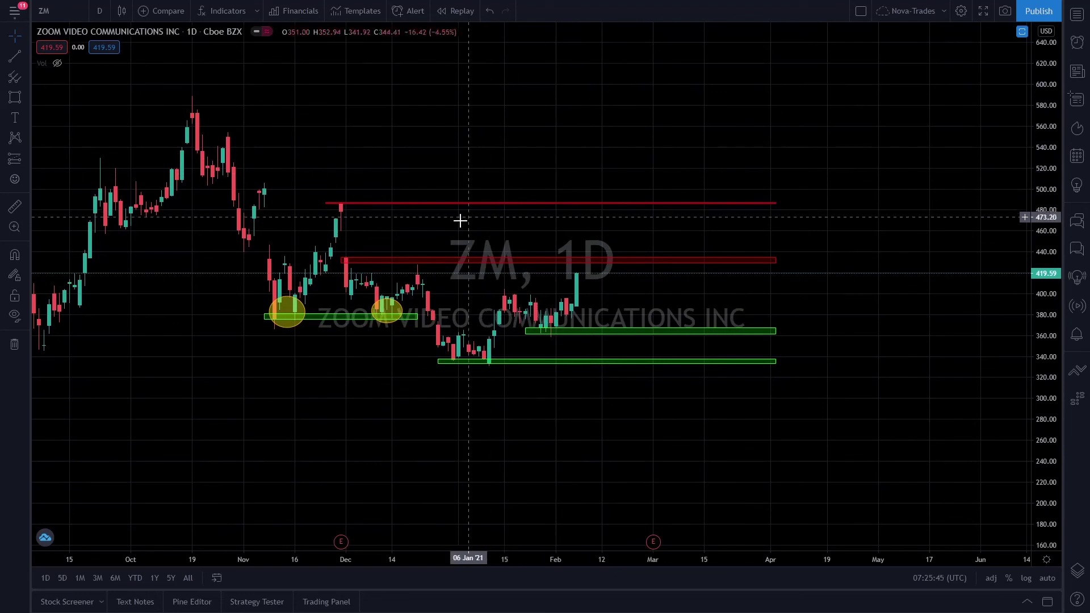
left_click_drag(505, 260, 519, 216)
scroll(519, 216, "down", 5)
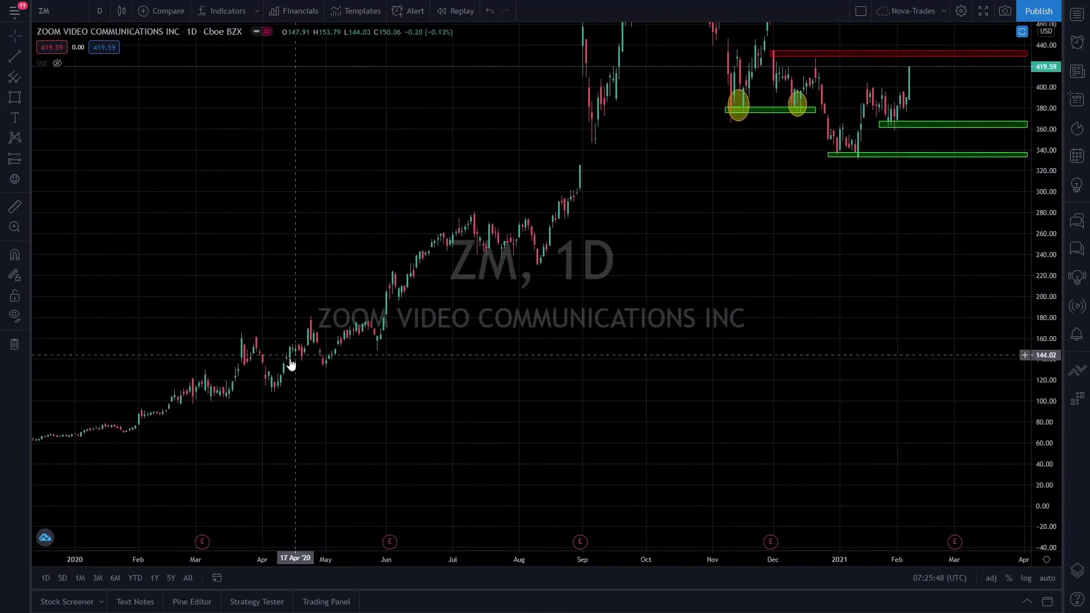
left_click_drag(579, 295, 341, 378)
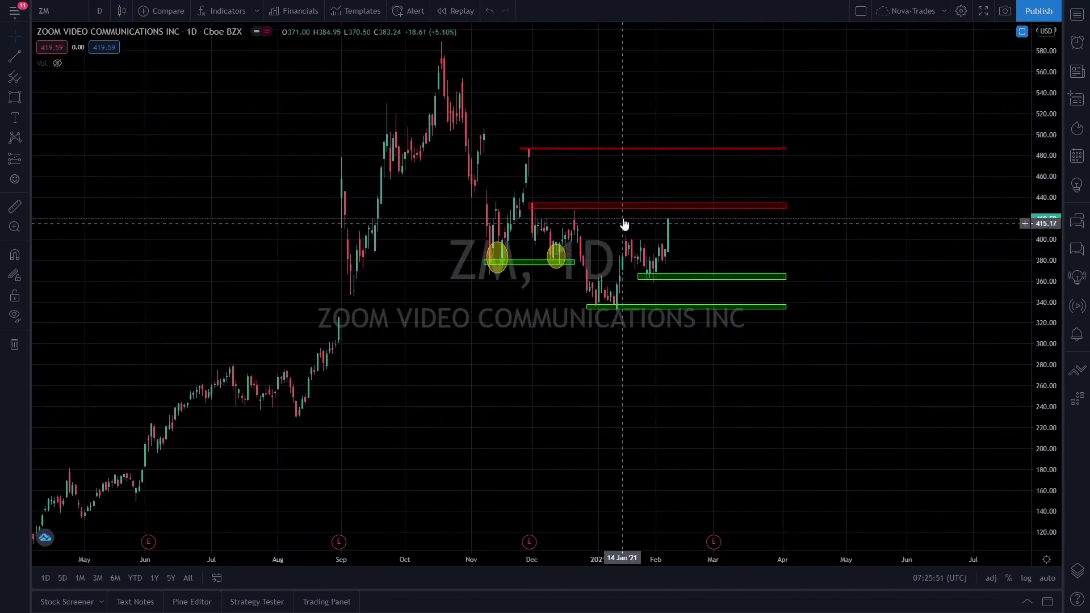
left_click_drag(624, 223, 546, 261)
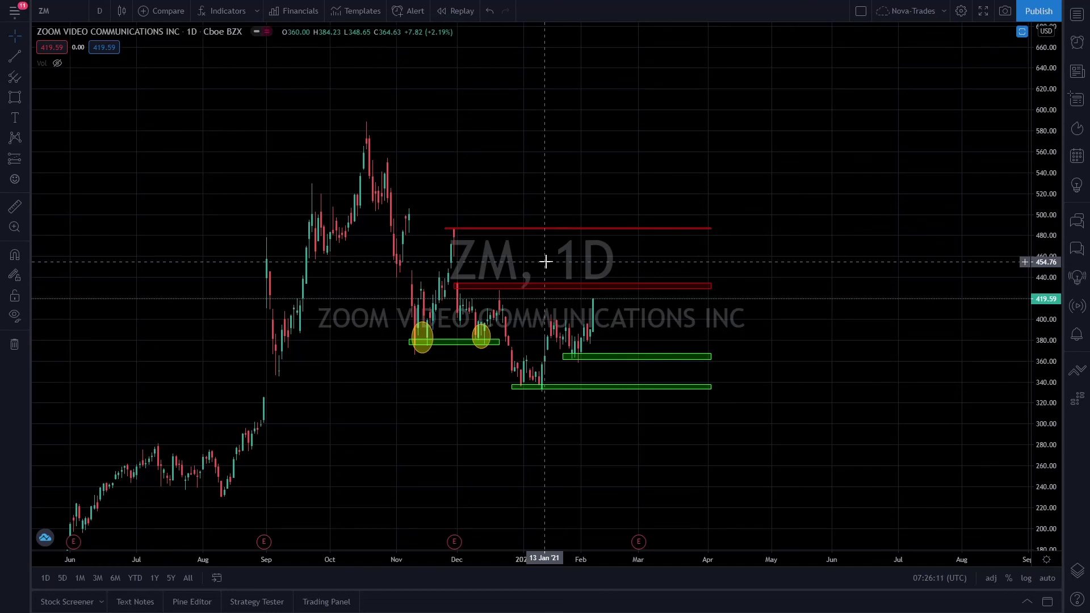
left_click_drag(544, 262, 521, 265)
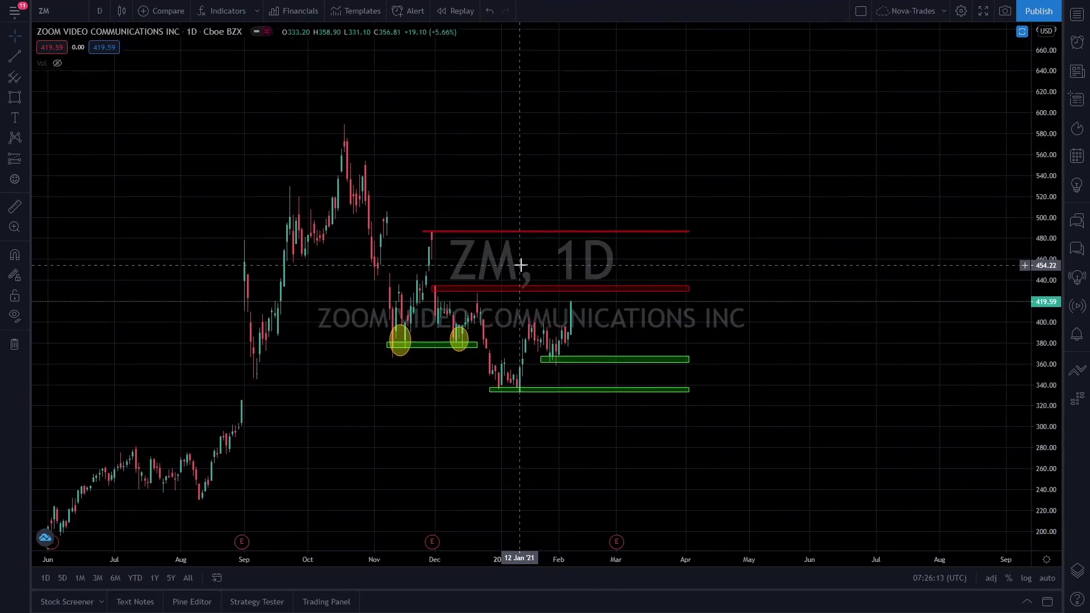